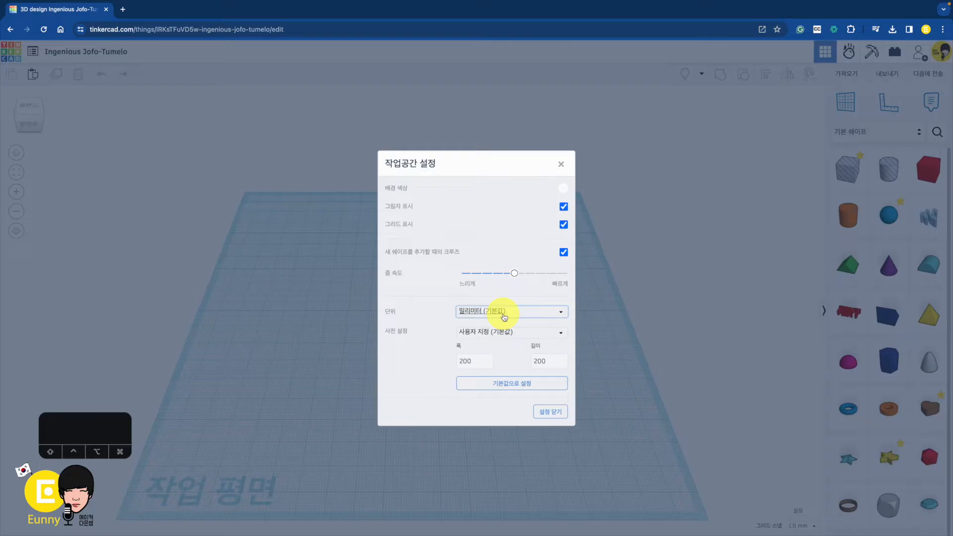
Switch the workspace units to bricks (벽돌) and set the workplane width to 50
left_click(509, 312)
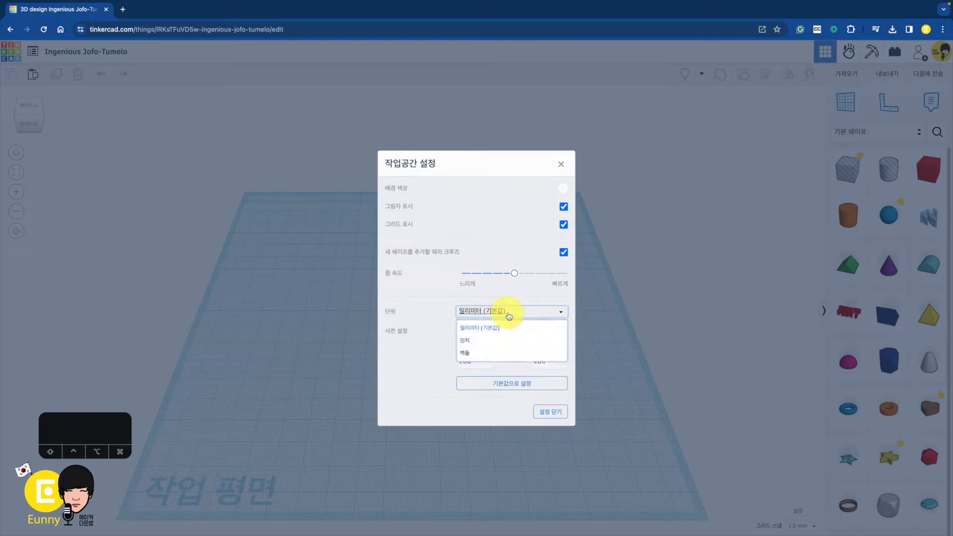
left_click(484, 354)
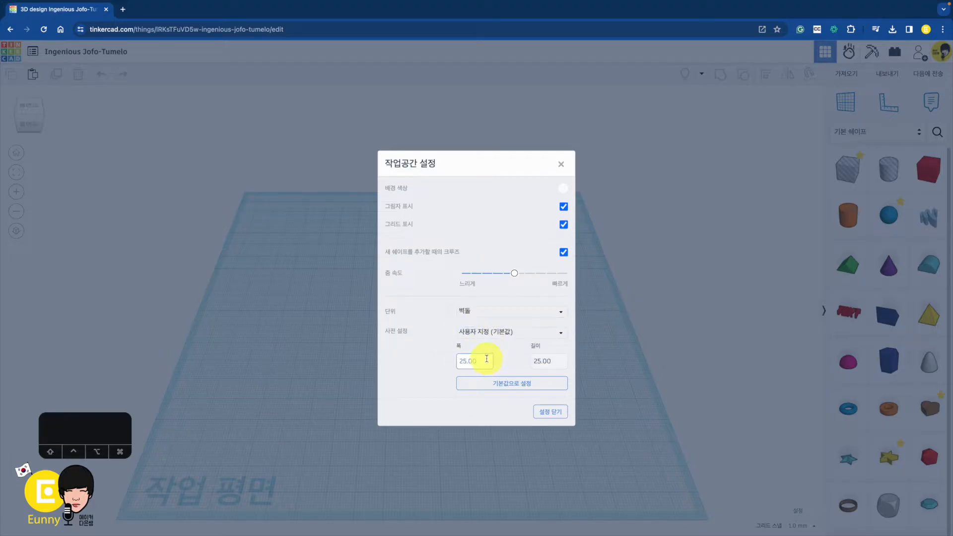
key("BackSpace")
key("BackSpace")
key("BackSpace")
key("BackSpace")
key("BackSpace")
type("50")
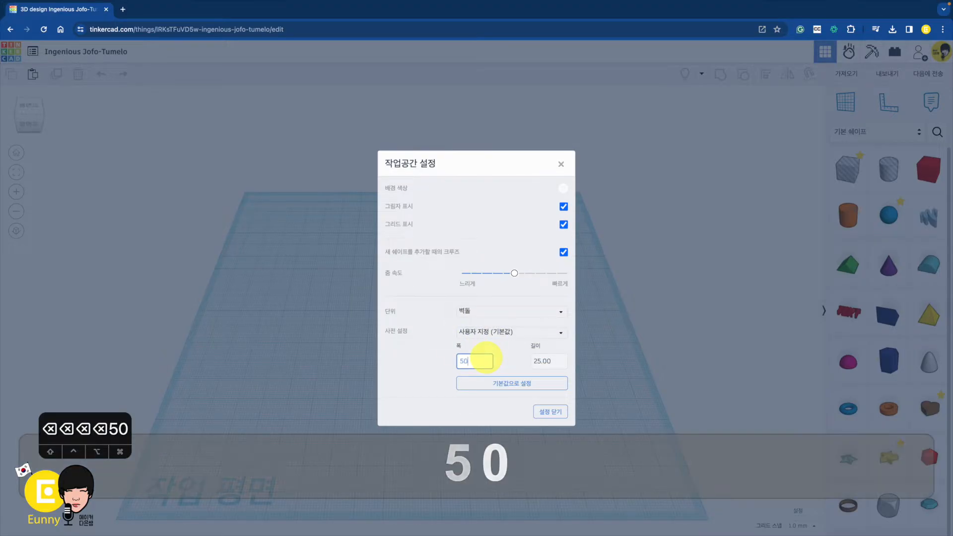
Set the workplane length to 50 and close the workspace settings
left_click(546, 361)
key("BackSpace")
key("BackSpace")
key("BackSpace")
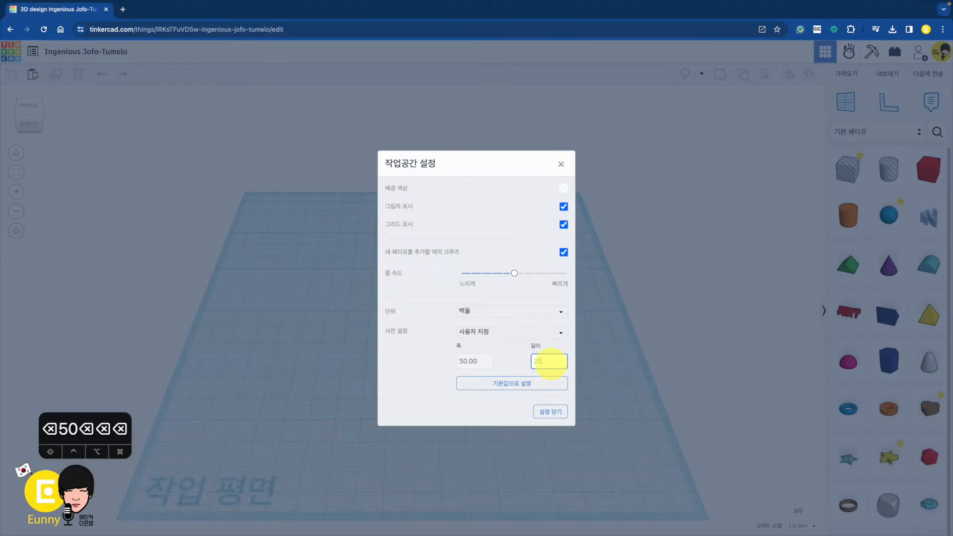
key("BackSpace")
key("BackSpace")
type("50")
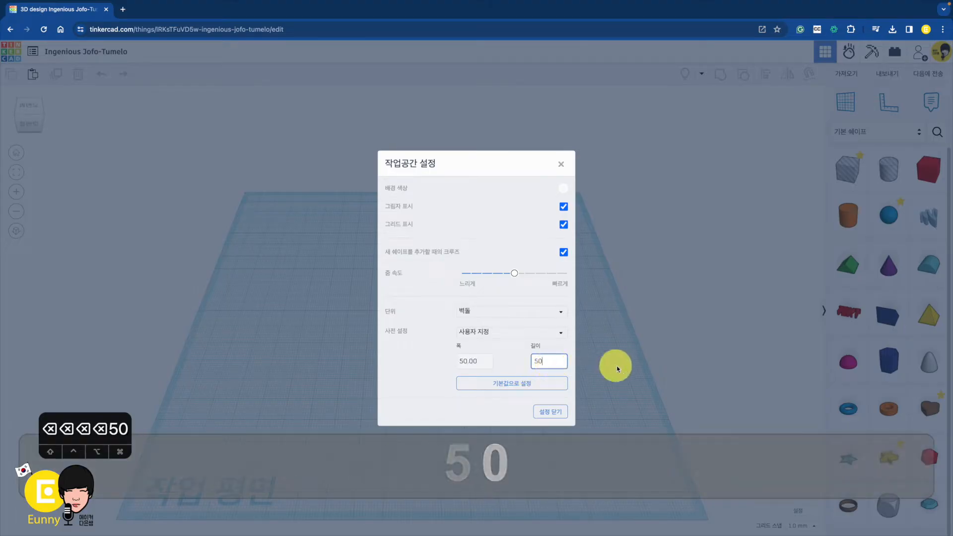
left_click(551, 411)
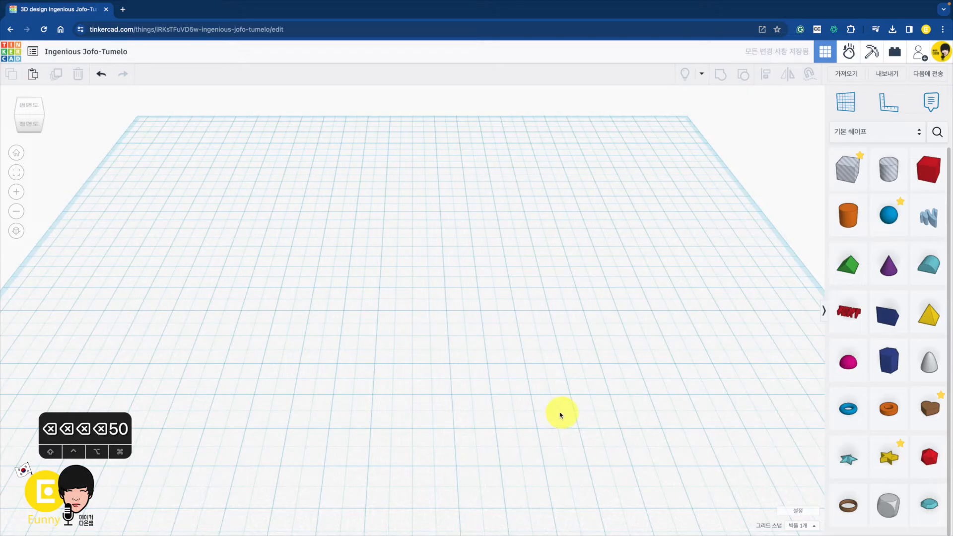
Place a red solid box near the front middle of the workplane
scroll(509, 385, "down", 5)
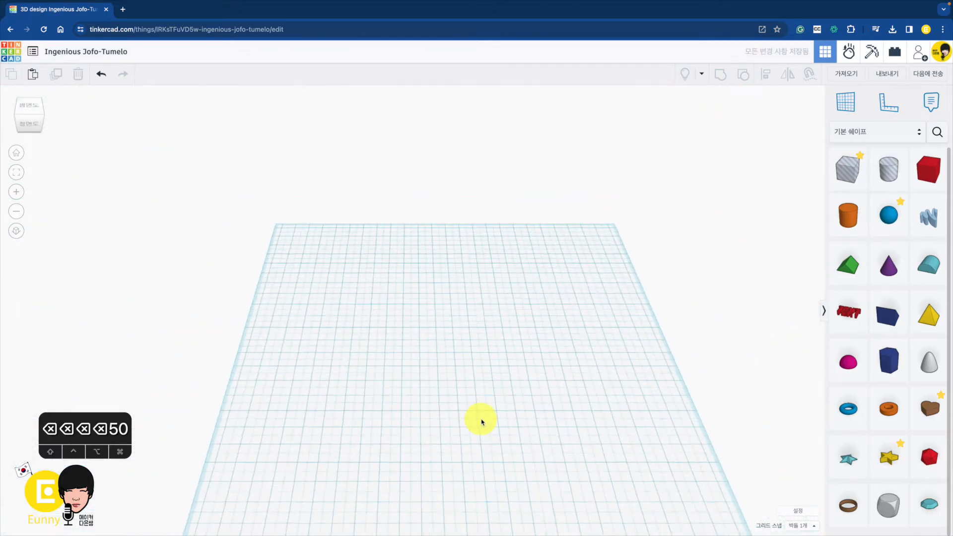
middle_click_drag(480, 418, 474, 353)
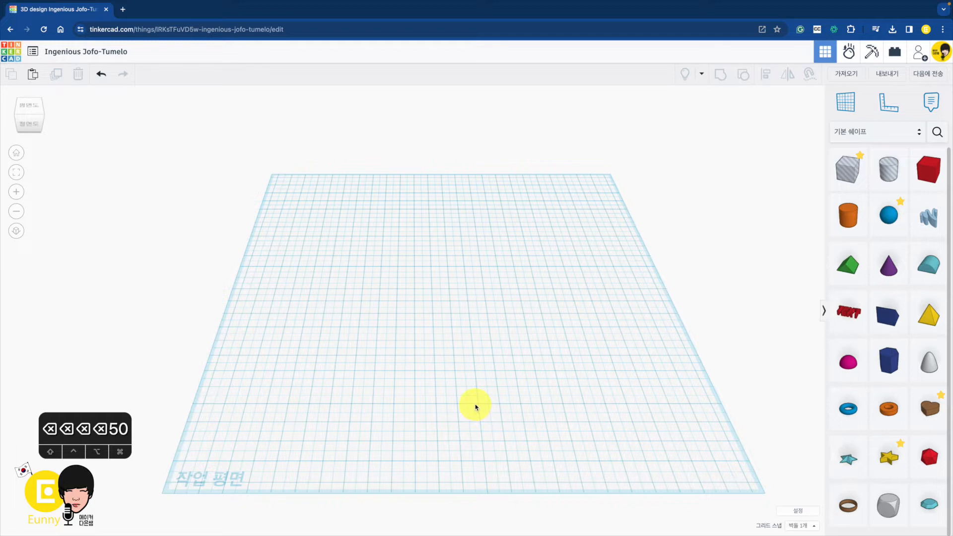
left_click(928, 169)
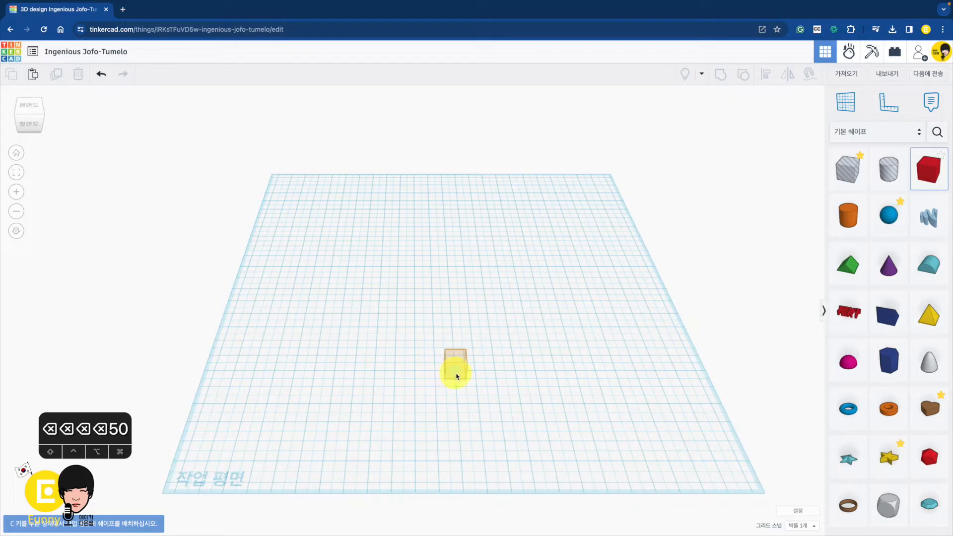
left_click(458, 371)
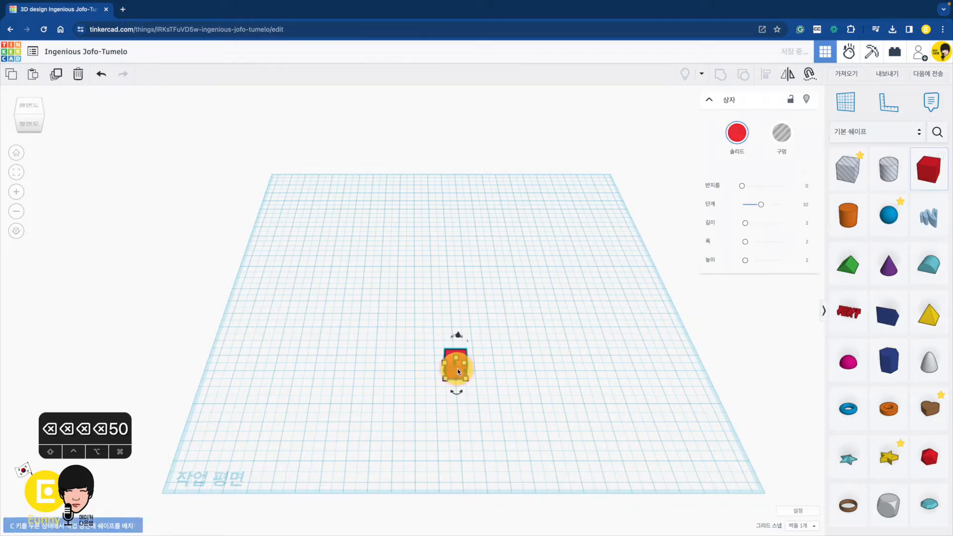
Try nudging the box brick by brick: one to the left, one forward and two to the right
scroll(458, 370, "up", 5)
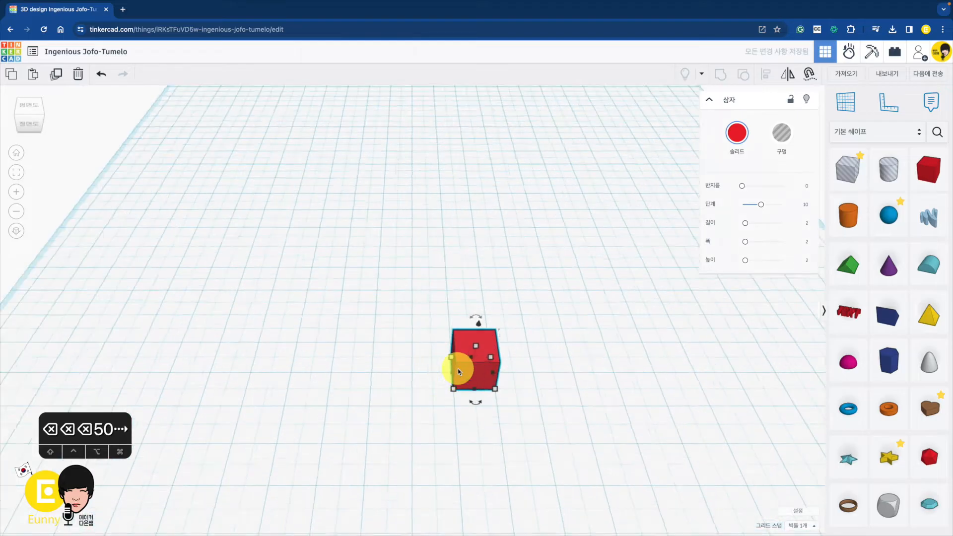
middle_click_drag(458, 372, 446, 318)
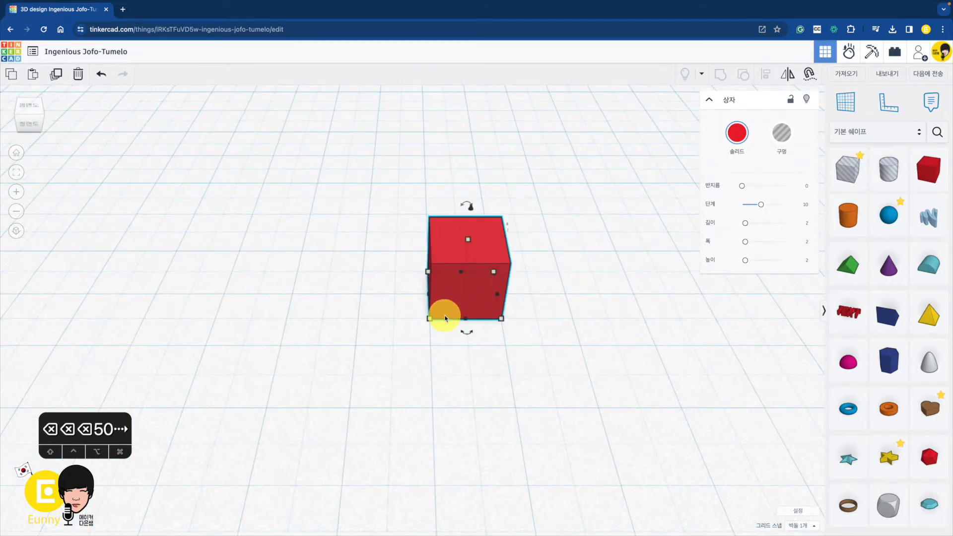
key("Left")
key("Down")
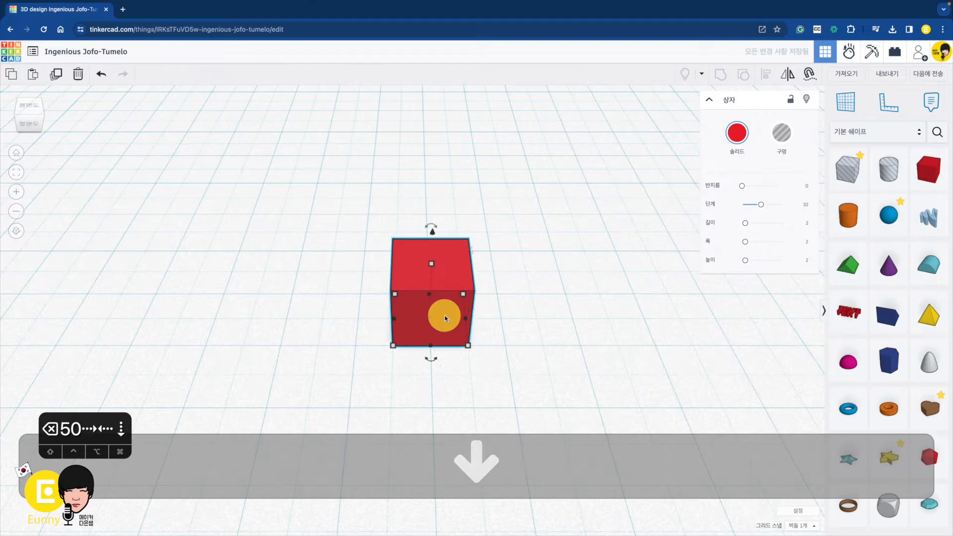
key("Right")
key("Right")
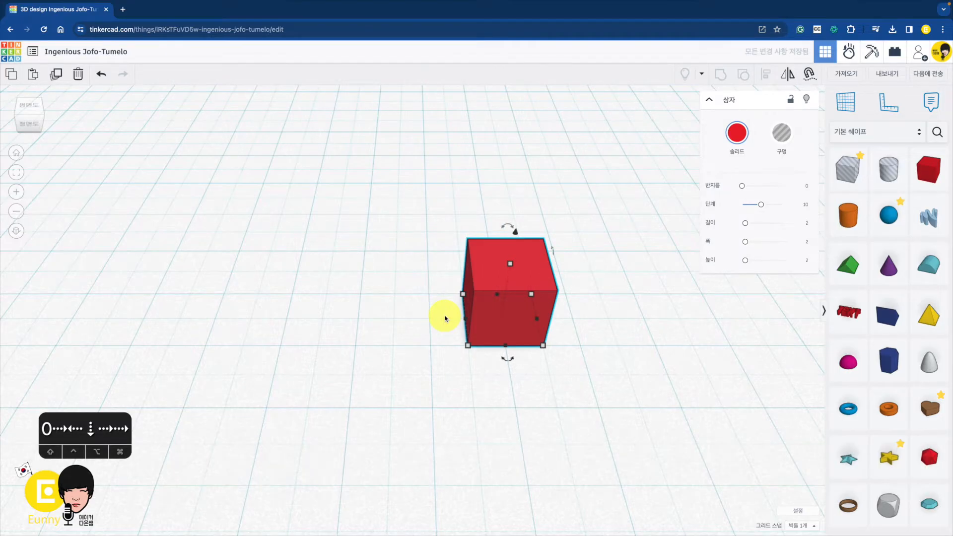
Move the box 24 bricks left and 10 bricks forward into the front-left corner of the workplane
left_click(18, 151)
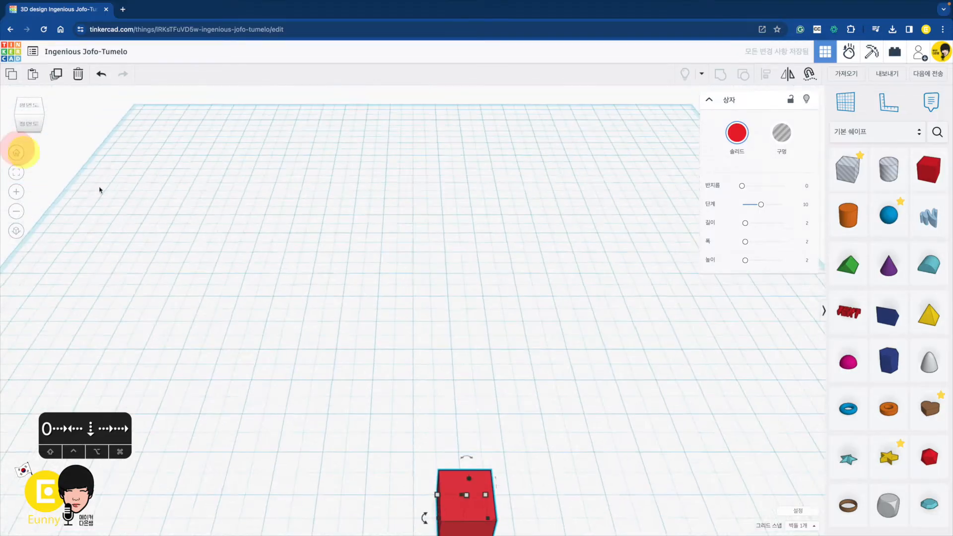
middle_click_drag(355, 404, 421, 281)
scroll(421, 282, "up", 5)
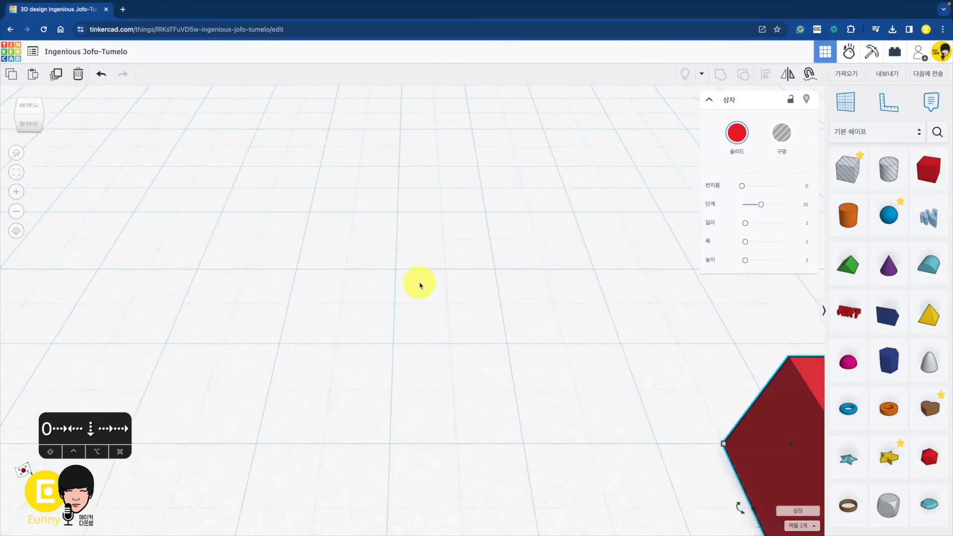
scroll(420, 285, "down", 10)
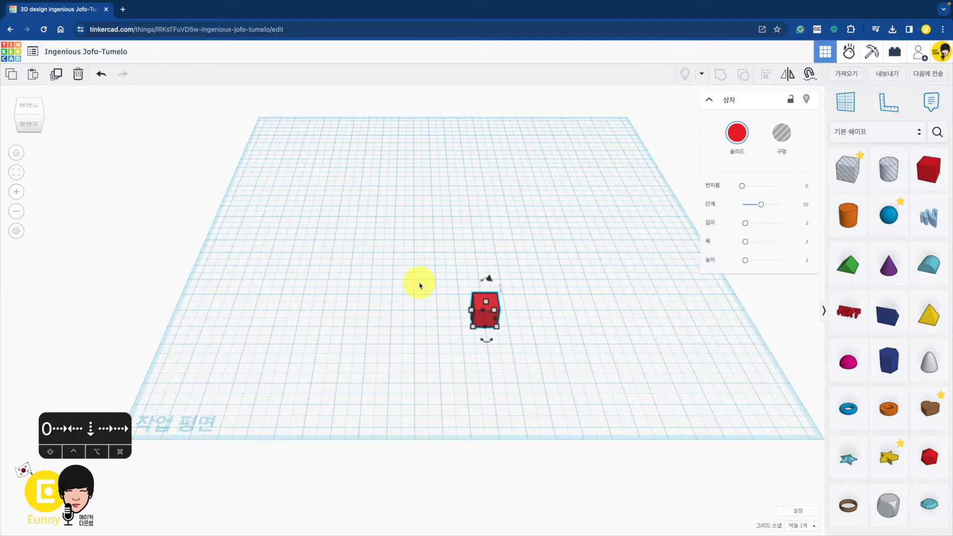
left_click_drag(474, 311, 141, 395)
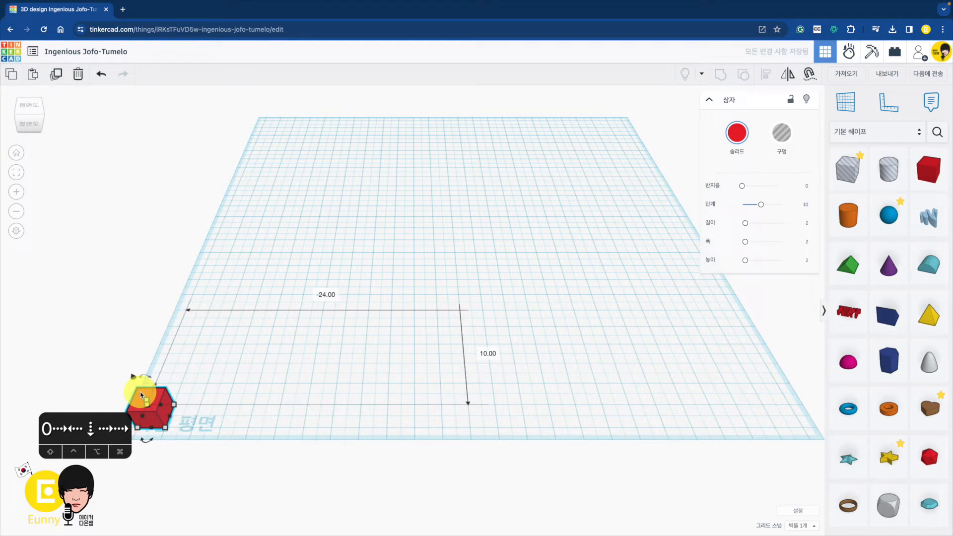
Duplicate the corner box and shift the copy two bricks to the right so the two sit side by side
key("ctrl+d")
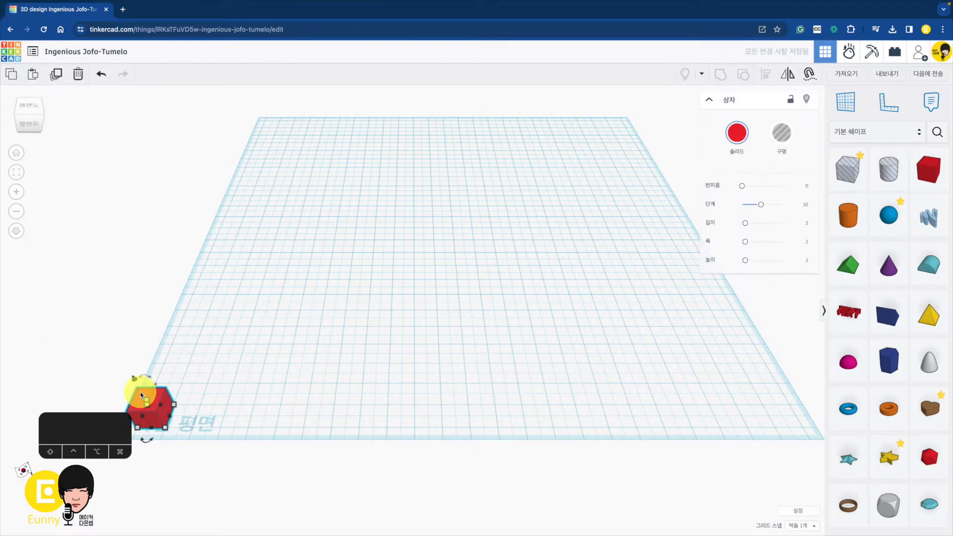
key("Right")
key("Right")
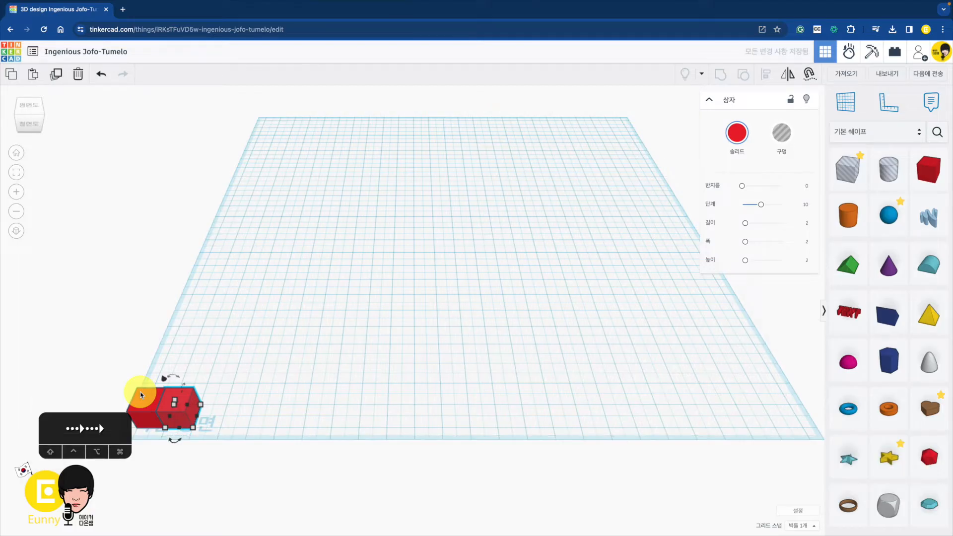
Repeat the shifted duplicate along the front edge until a row of 24 boxes spans the workplane
key("ctrl+d")
key("super+d")
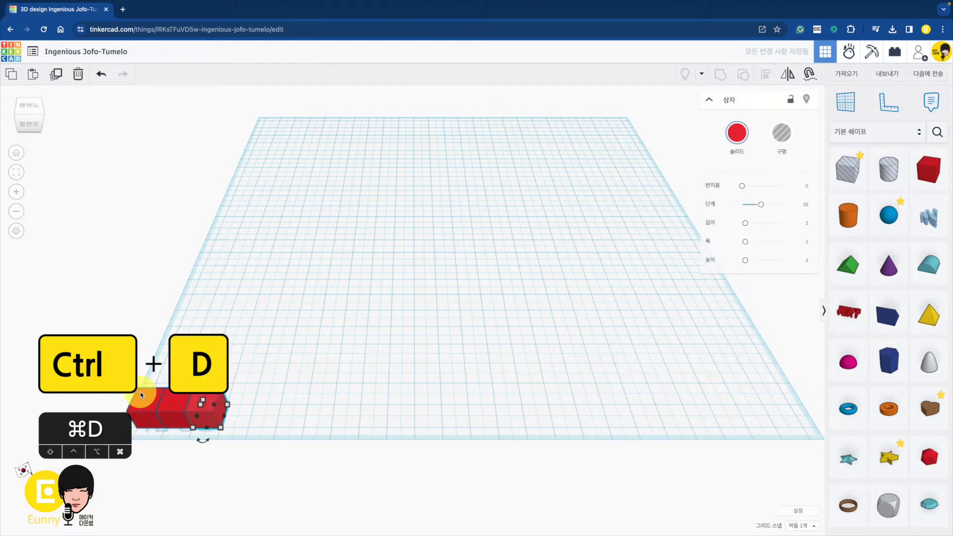
key("super+d")
key("super+d")
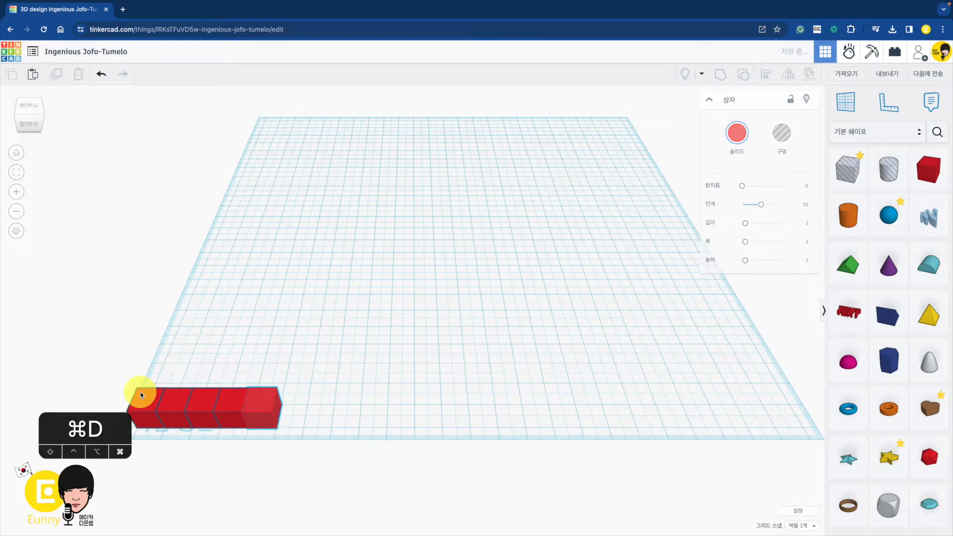
key("super+d")
key("super+d")
key("super+d")
key("super+d")
key("super+d")
key("super+d")
key("super+d")
key("super+d")
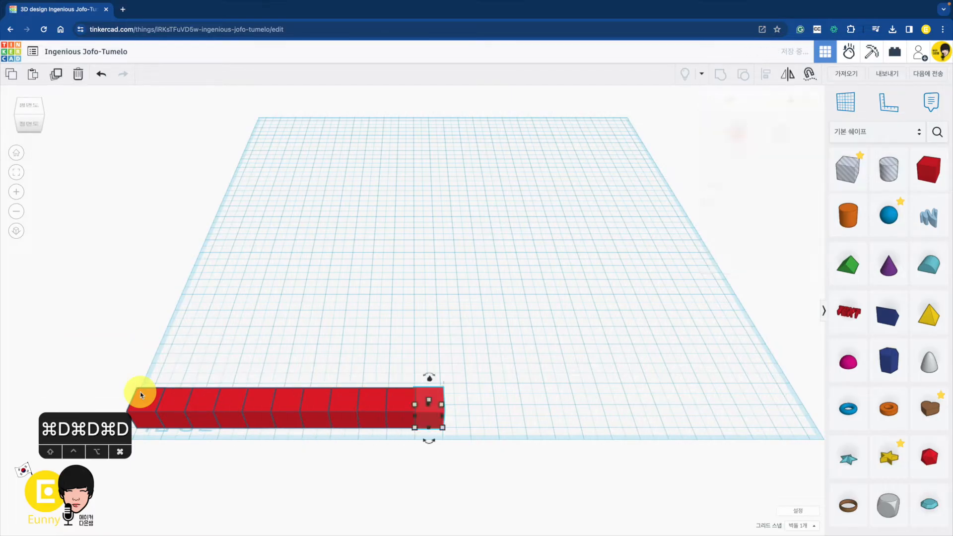
key("super+d")
key("super+d")
key("super+d")
key("super+d")
key("super+d")
key("super+d")
key("super+d")
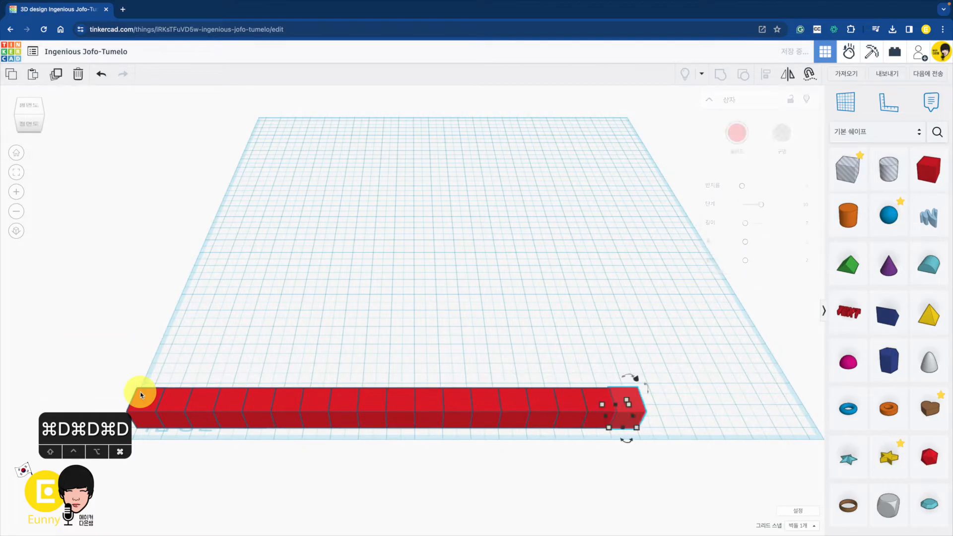
key("super+d")
key("super+d")
key("super+d")
key("super+d")
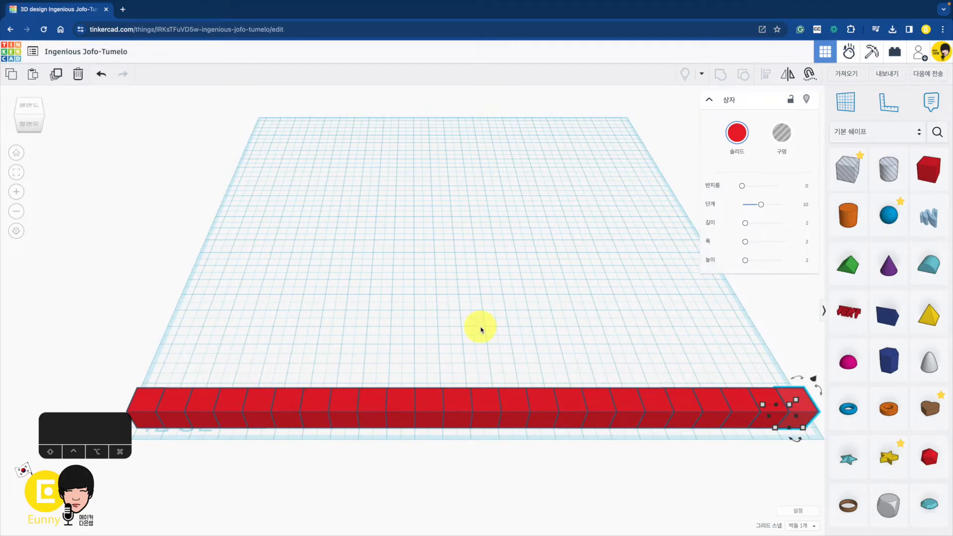
Duplicate the entire row of 24 boxes and shift the copy two bricks toward the back
scroll(481, 330, "up", 1)
scroll(481, 329, "down", 3)
middle_click_drag(493, 314, 475, 322)
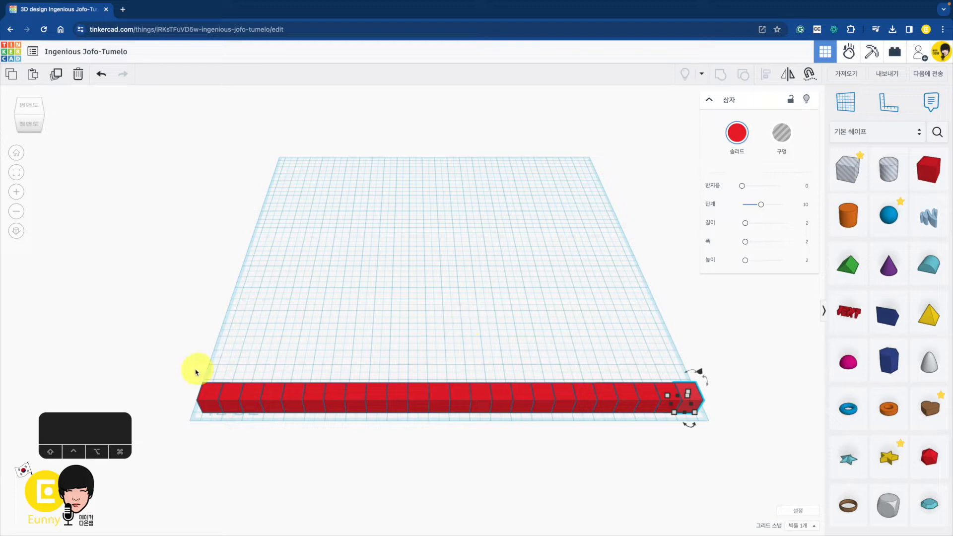
left_click_drag(180, 370, 754, 456)
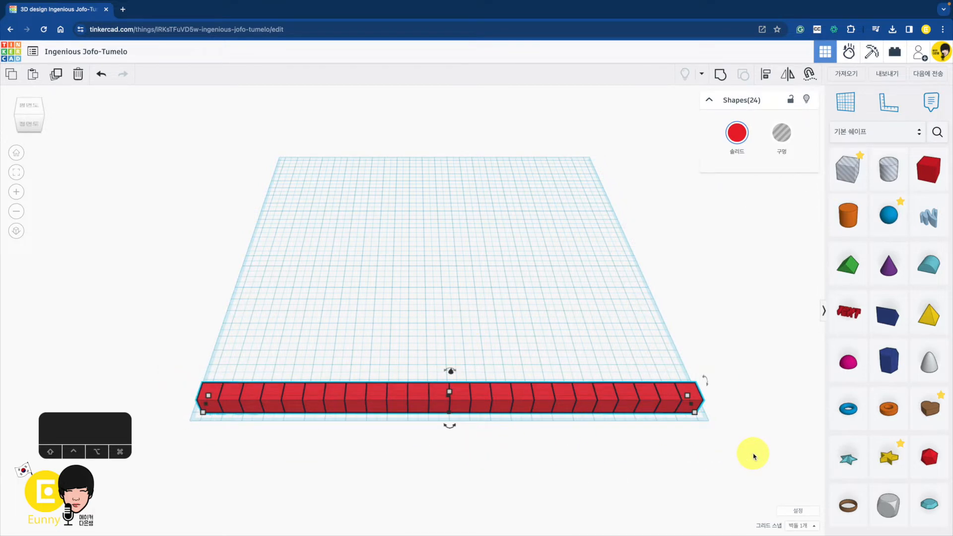
key("ctrl+d")
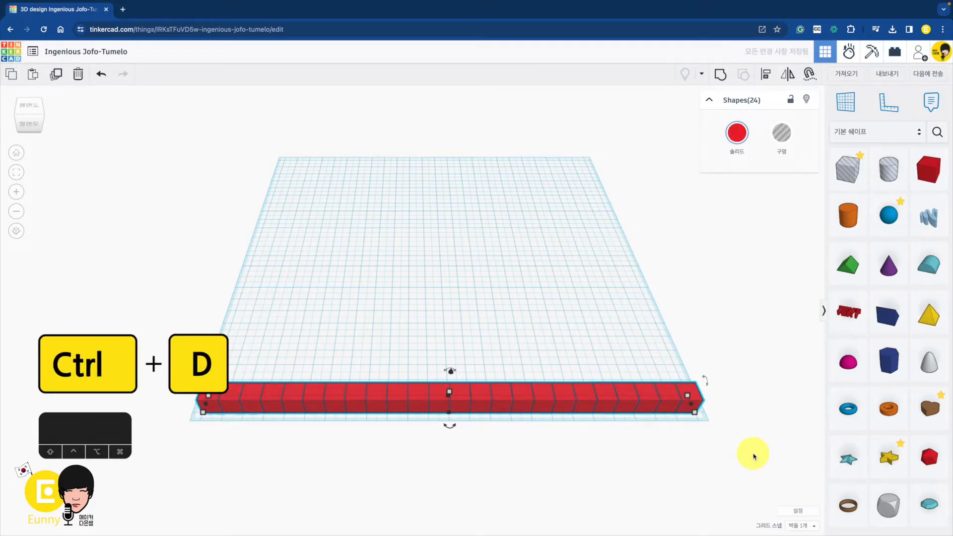
key("Up")
key("Up")
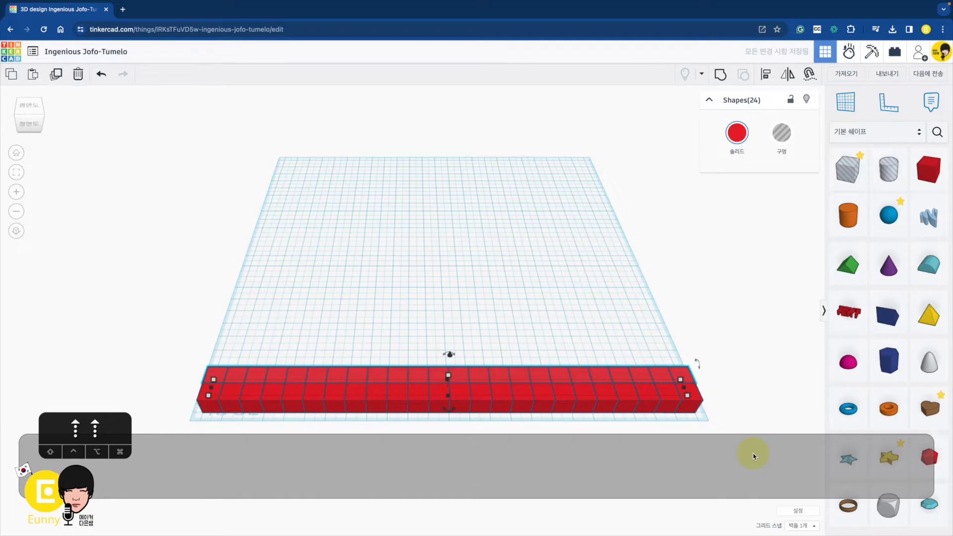
Repeat the shifted row duplicate toward the back until boxes cover the workplane up to its rear edge, then deselect
key("ctrl+d")
key("ctrl+d")
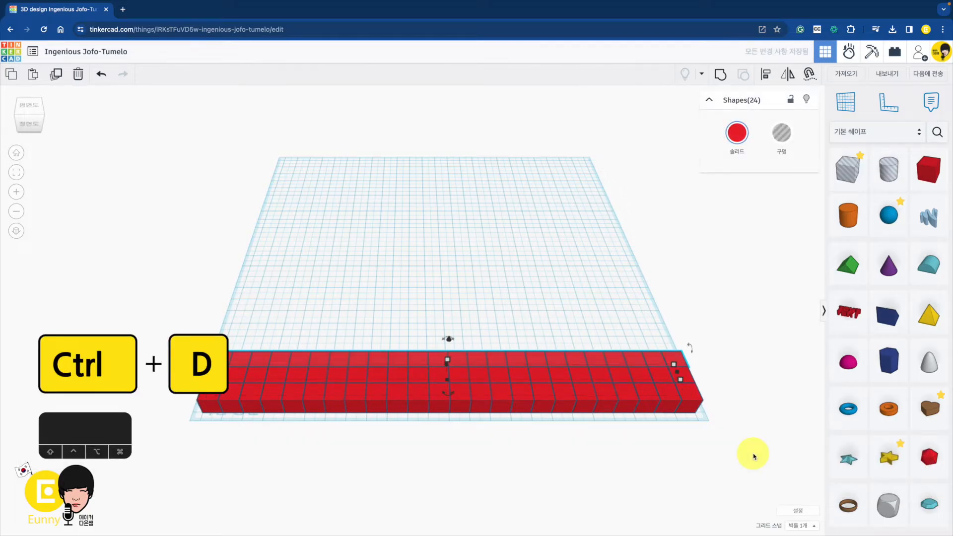
key("ctrl+d")
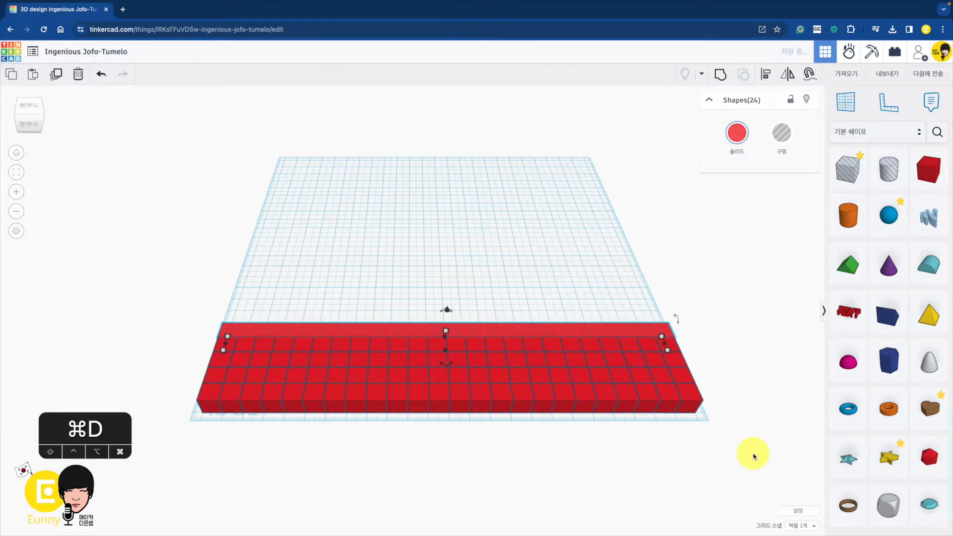
key("ctrl+d")
key("ctrl+d")
key("ctrl+d")
key("ctrl+d")
key("ctrl+d")
key("ctrl+d")
key("ctrl+d")
key("ctrl+d")
key("ctrl+d")
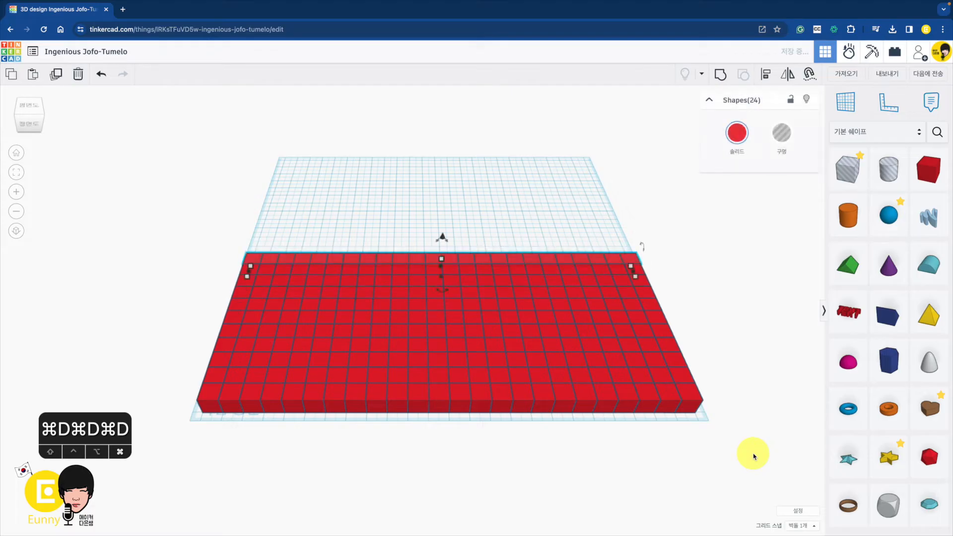
key("ctrl+d")
key("ctrl+d")
key("ctrl+d")
key("ctrl+d")
key("ctrl+d")
key("ctrl+d")
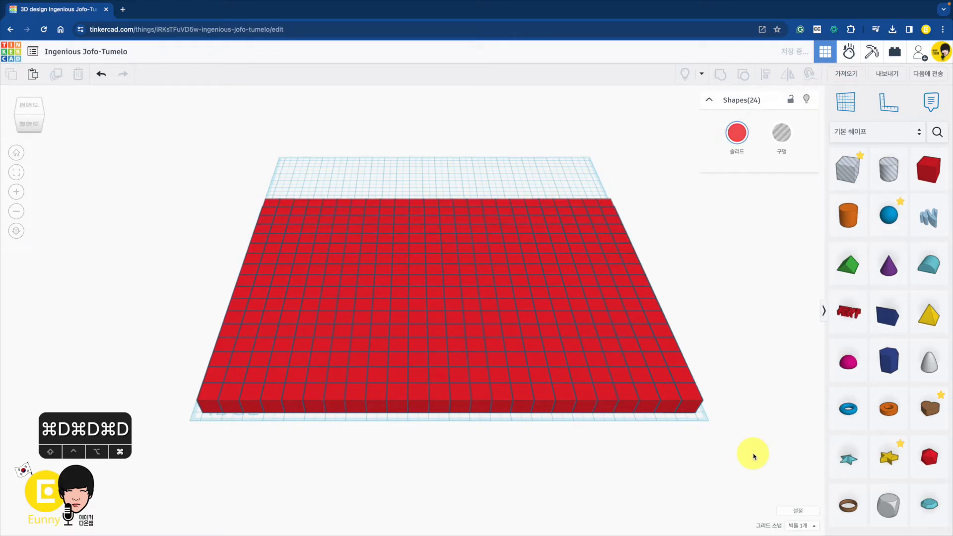
key("ctrl+d")
key("ctrl+d")
key("ctrl+d")
key("ctrl+d")
key("ctrl+d")
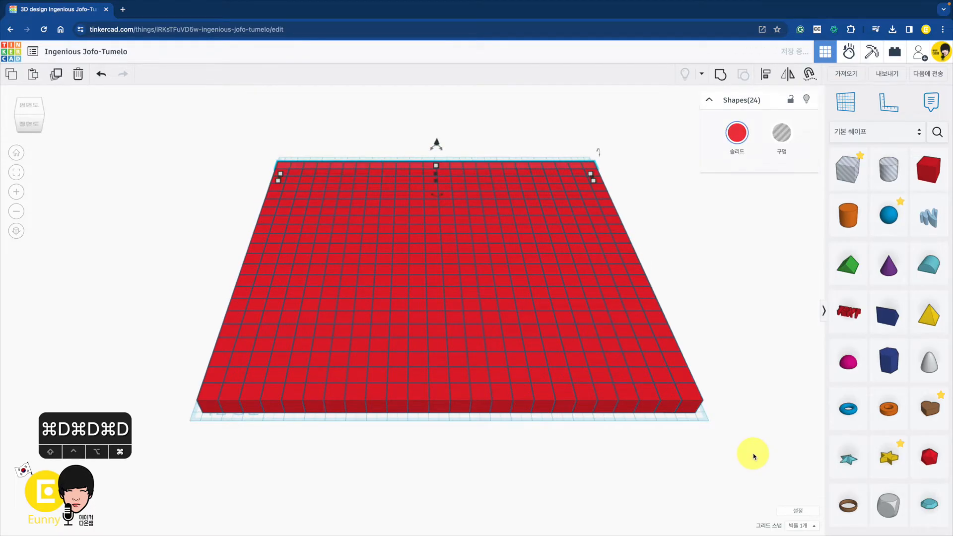
left_click(735, 346)
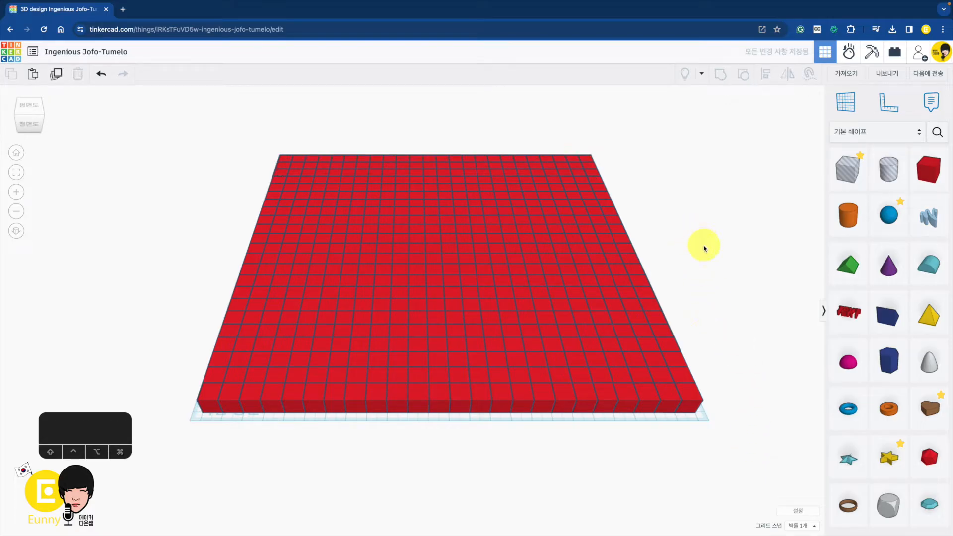
Select every box on the workplane, recolor them all white and clear the selection
right_click_drag(711, 245, 698, 322)
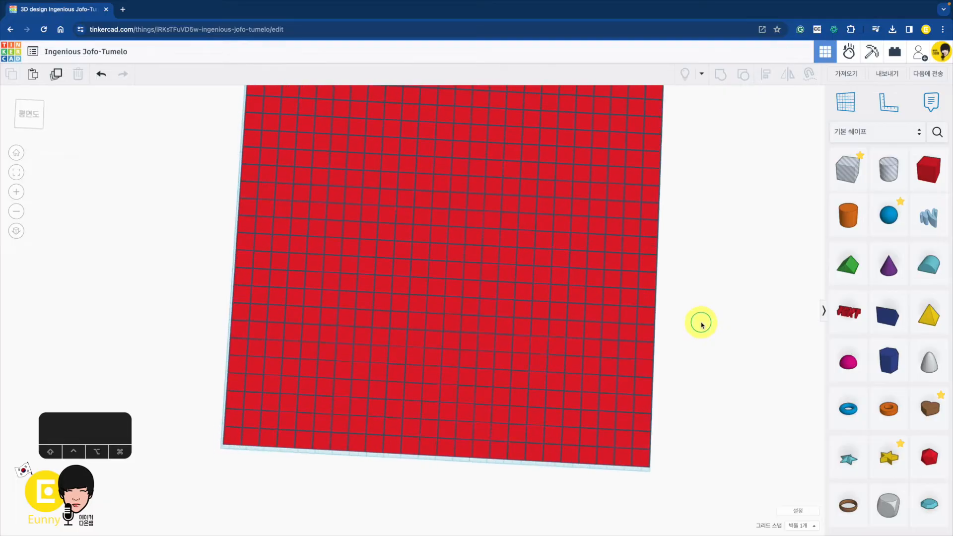
right_click_drag(707, 276, 709, 318)
scroll(713, 347, "down", 2)
left_click_drag(192, 116, 730, 502)
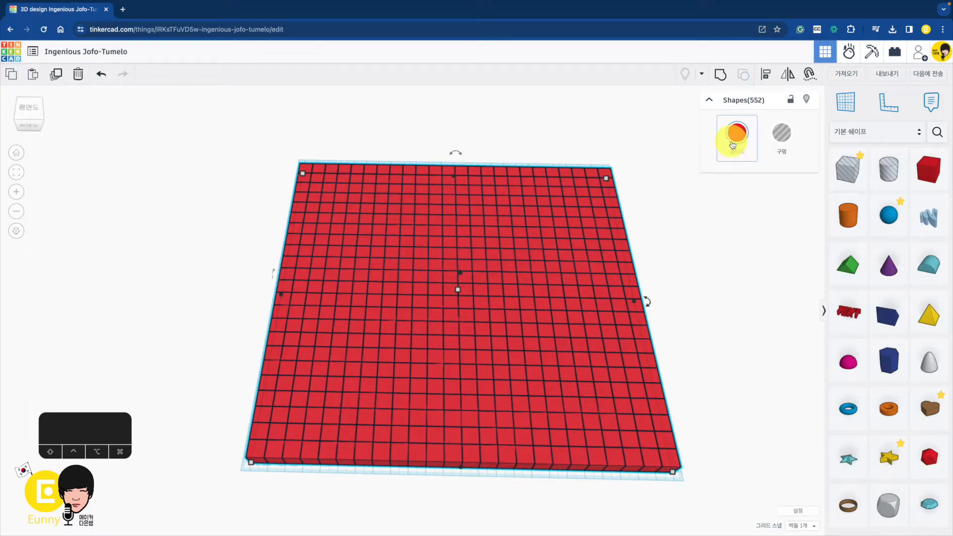
left_click(734, 142)
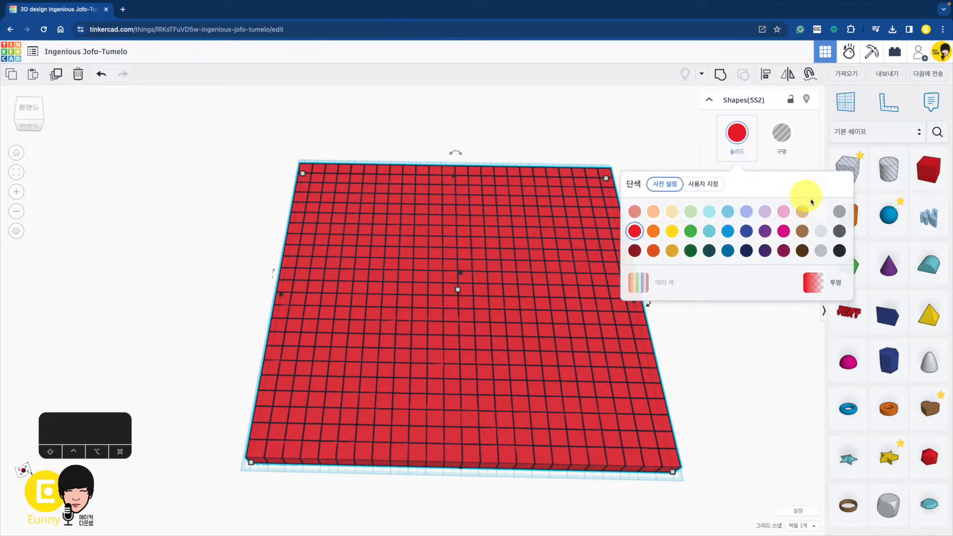
left_click(823, 213)
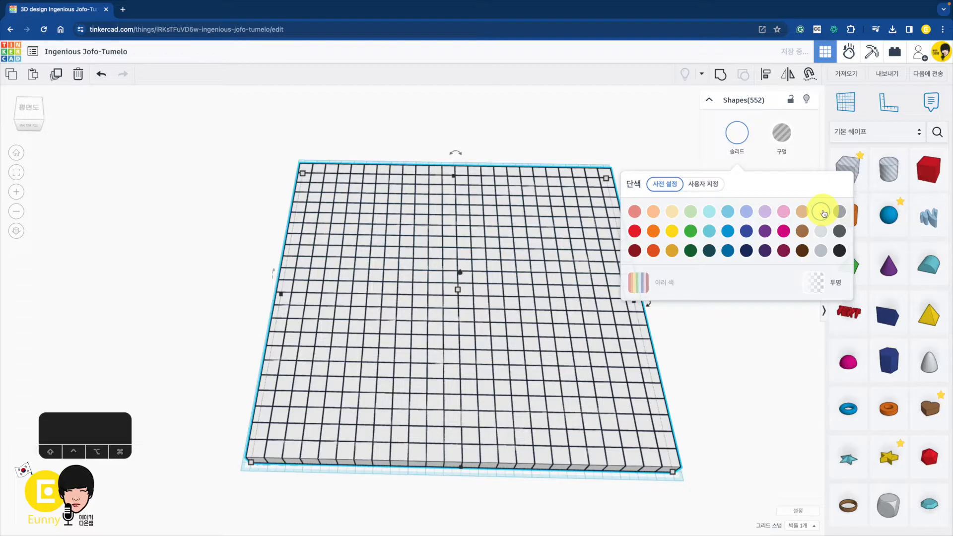
left_click(740, 388)
Switch the display from perspective to orthographic projection and view the box grid straight from above
right_click_drag(740, 388, 726, 336)
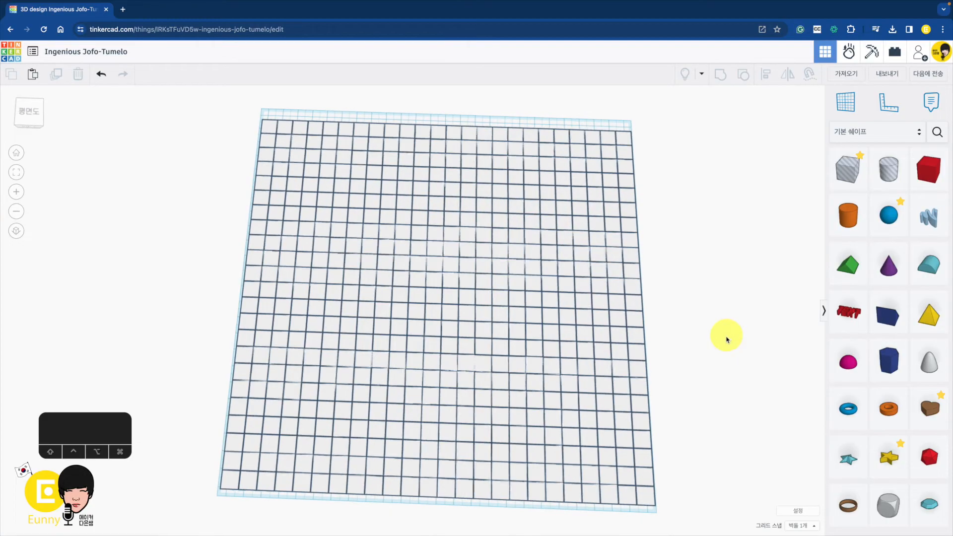
left_click(16, 232)
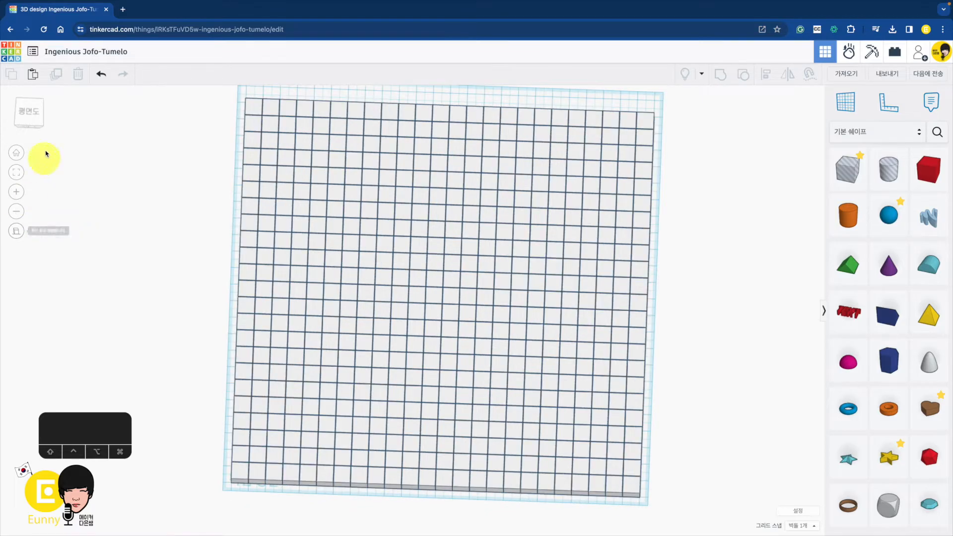
left_click(31, 118)
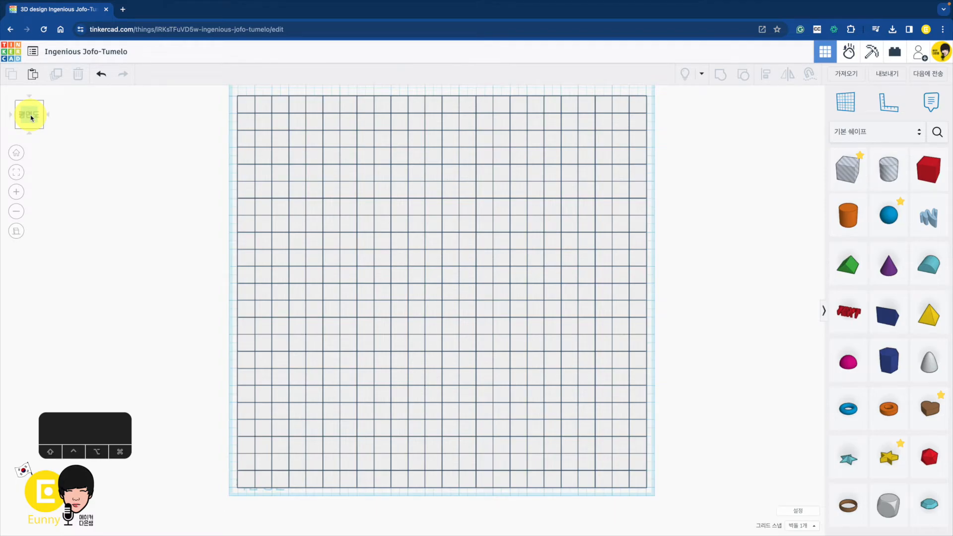
left_click(17, 231)
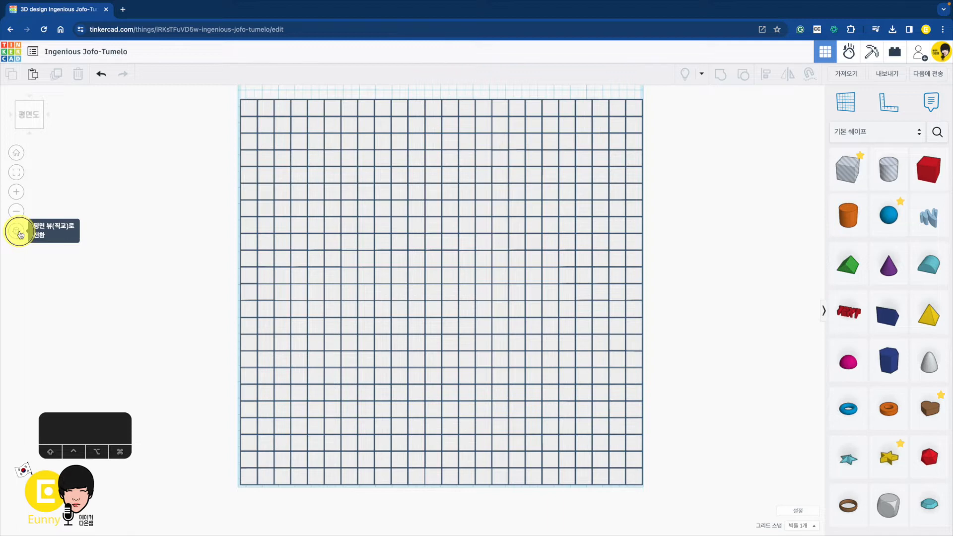
left_click(19, 232)
left_click(20, 232)
left_click(19, 232)
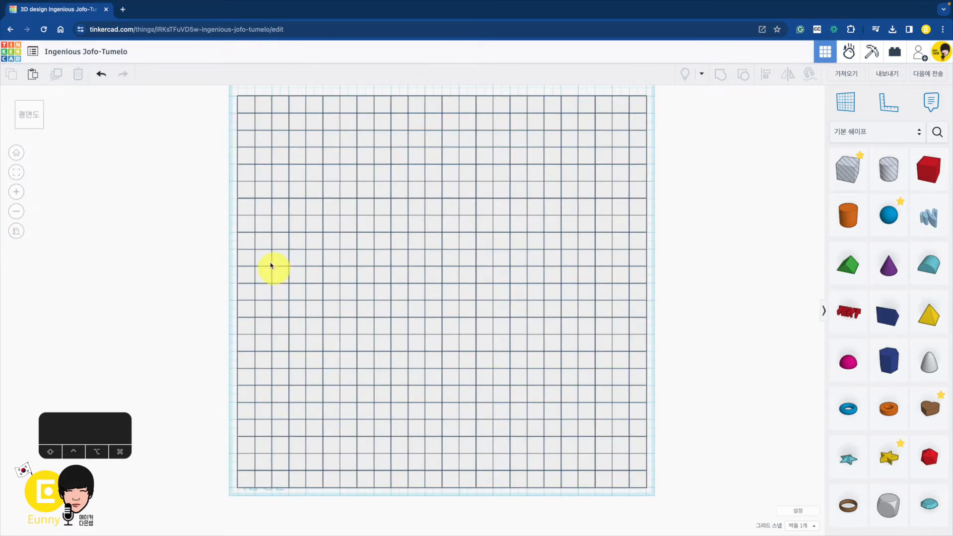
Look at the box grid from its left side and in a rotated orientation, ending back in the upright top view
left_click(17, 116)
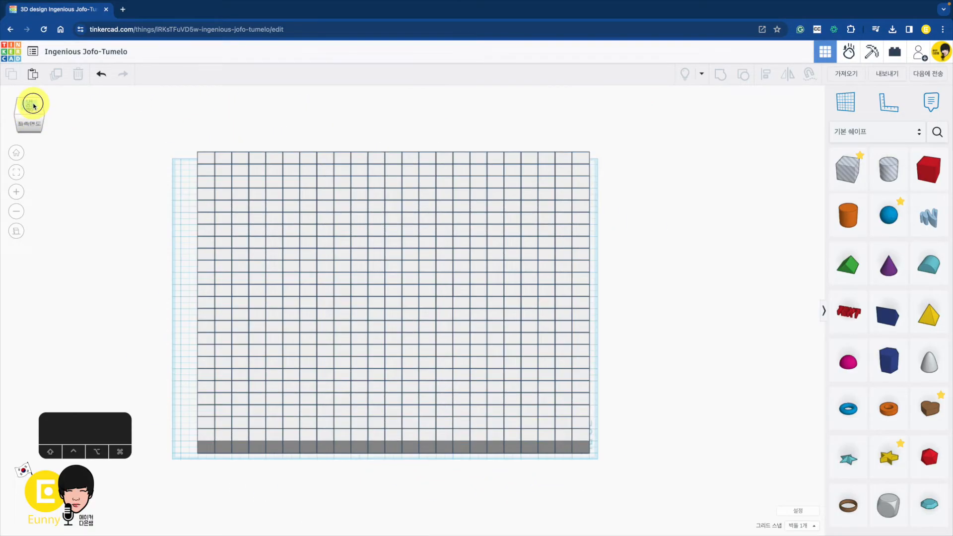
left_click(30, 101)
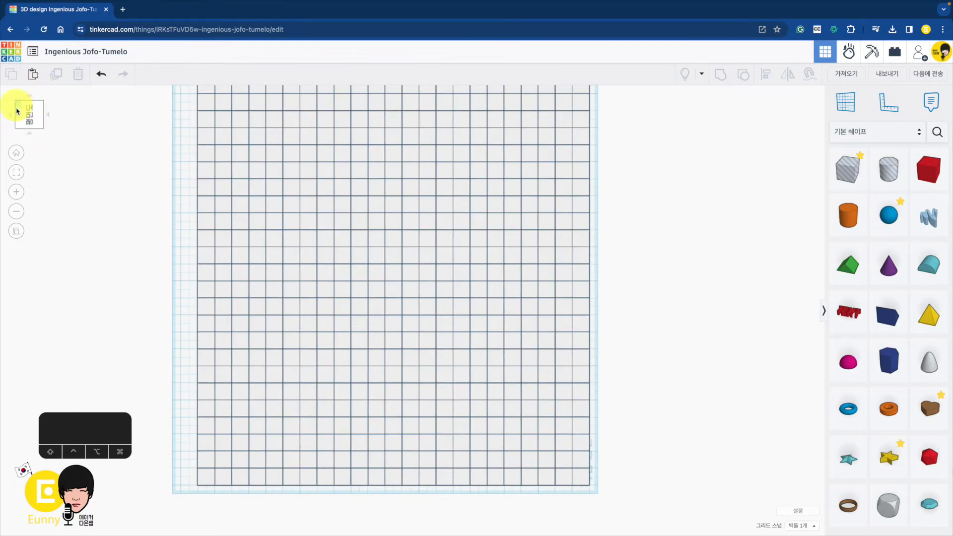
right_click_drag(681, 349, 429, 386)
left_click(34, 117)
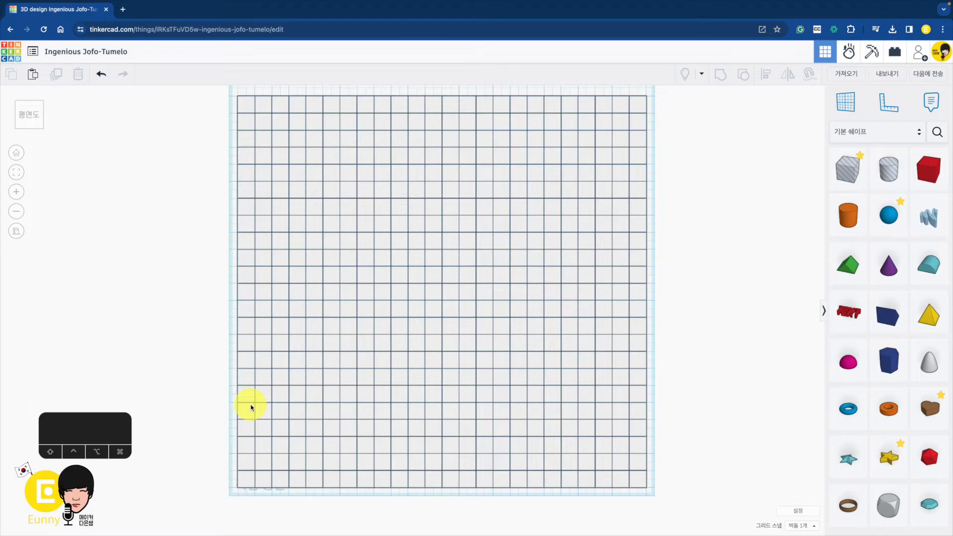
Color five boxes black in the leftmost column, covering the sixth to tenth rows from the front, and deselect them
left_click_drag(222, 395, 244, 320)
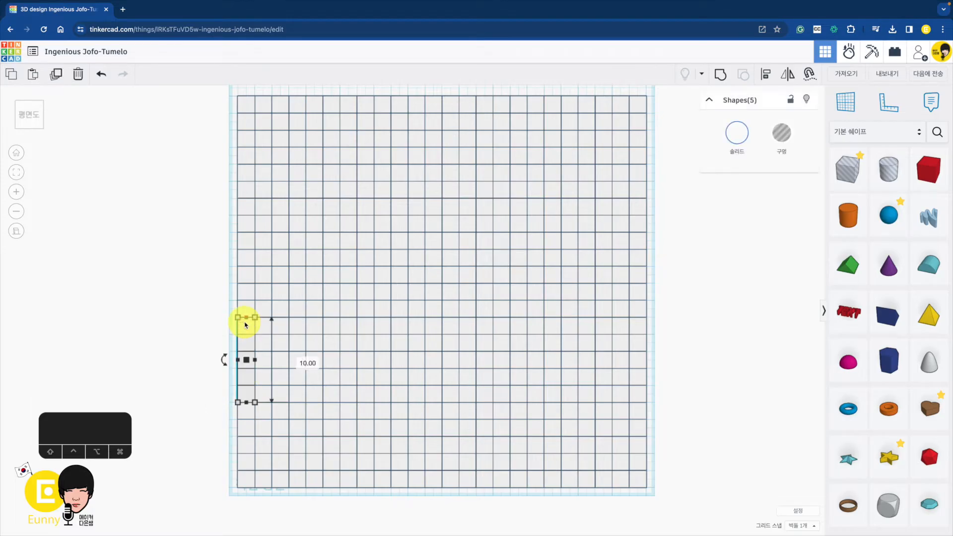
left_click(737, 132)
left_click(840, 251)
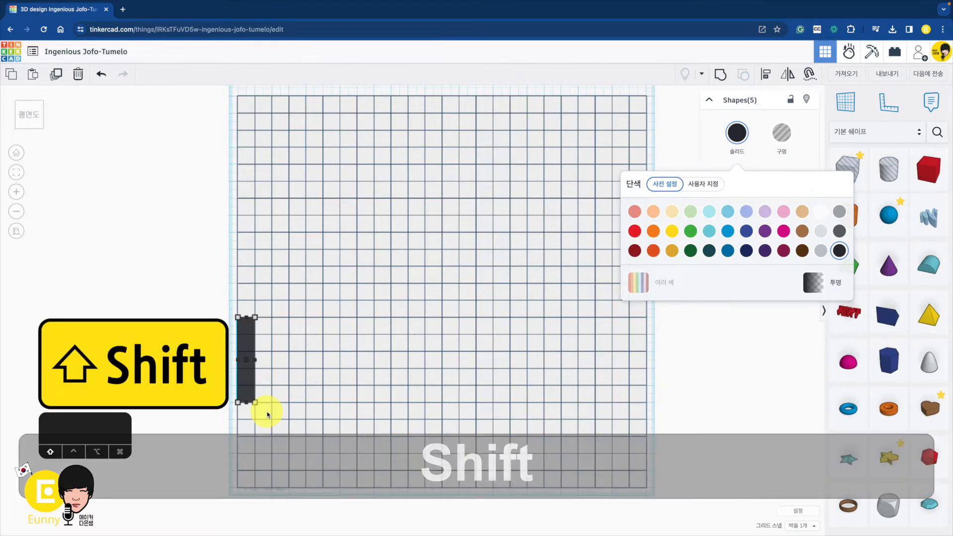
left_click(266, 412, "shift")
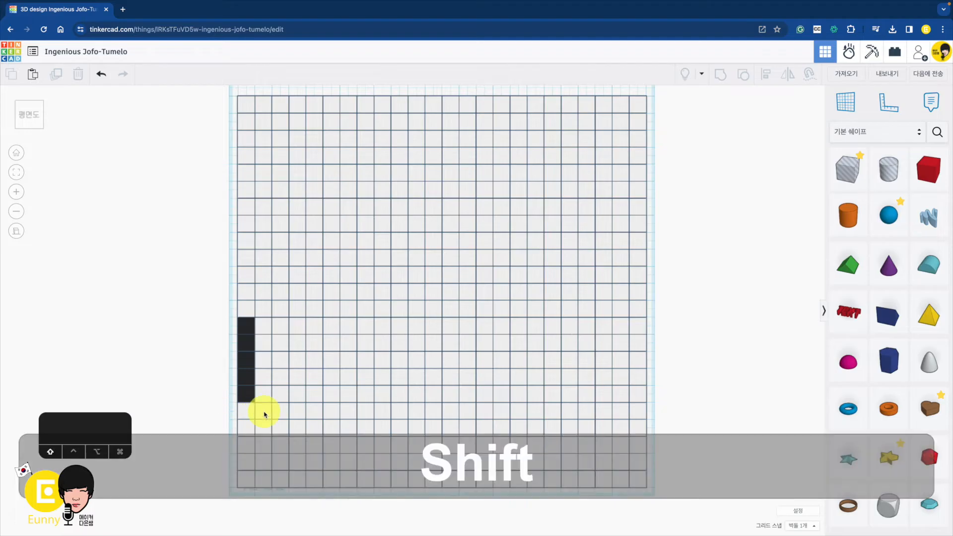
Color six boxes black in a staircase descending from the left run: two down column two, two across row three, two across row two
left_click(265, 420)
left_click(265, 423, "shift")
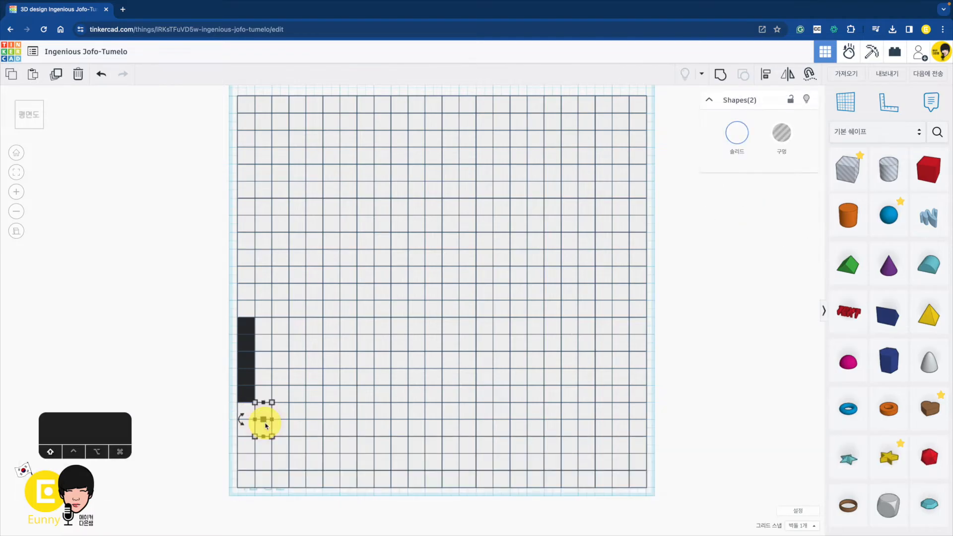
left_click(283, 446, "shift")
left_click(300, 449, "shift")
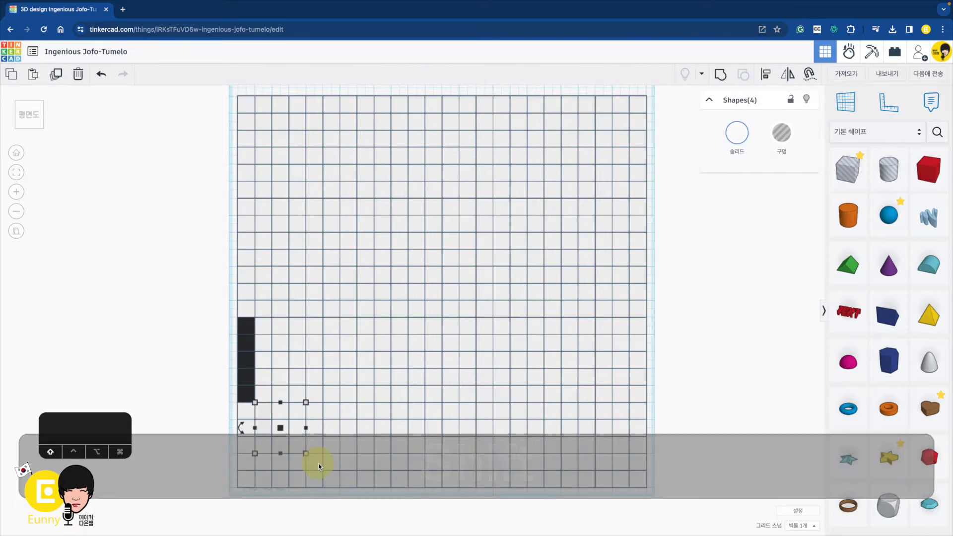
left_click(318, 464, "shift")
left_click(333, 468, "shift")
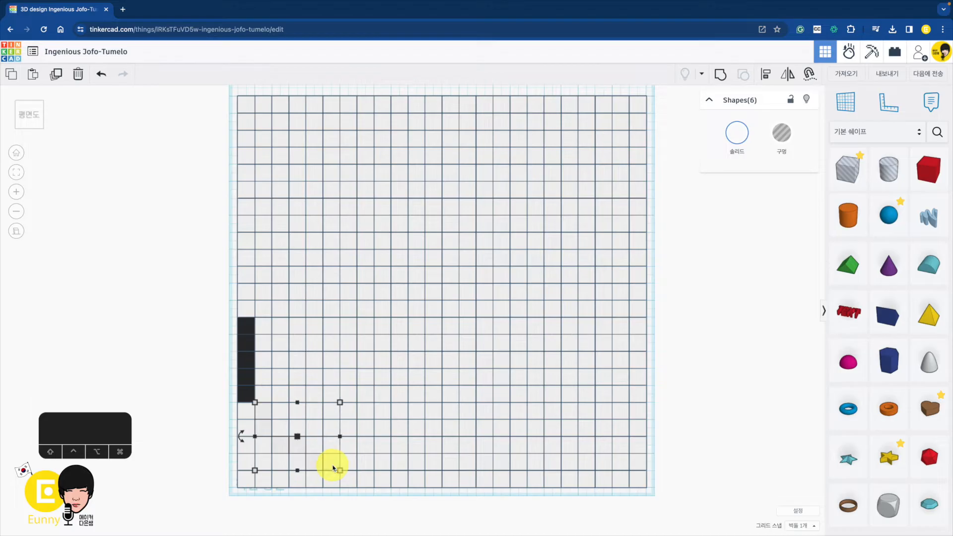
left_click(737, 133)
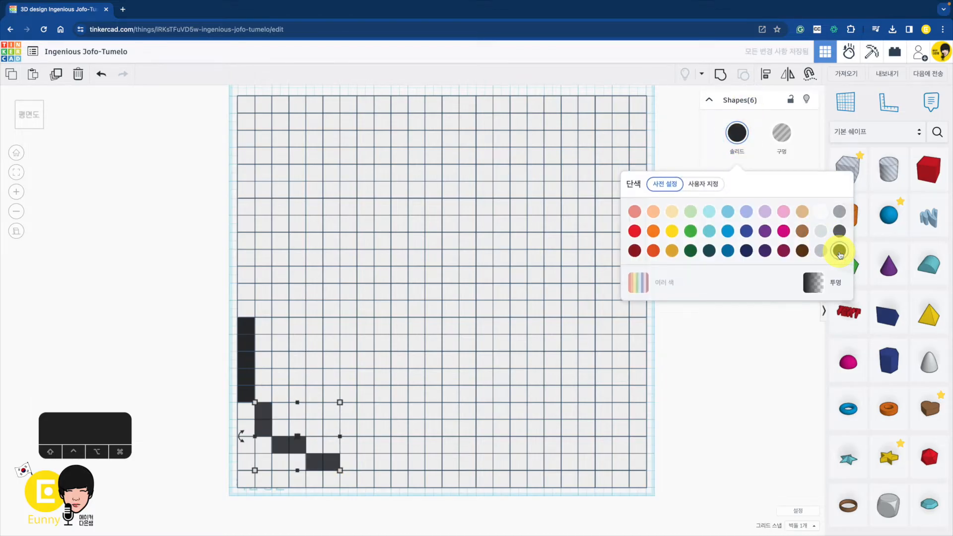
left_click(394, 518)
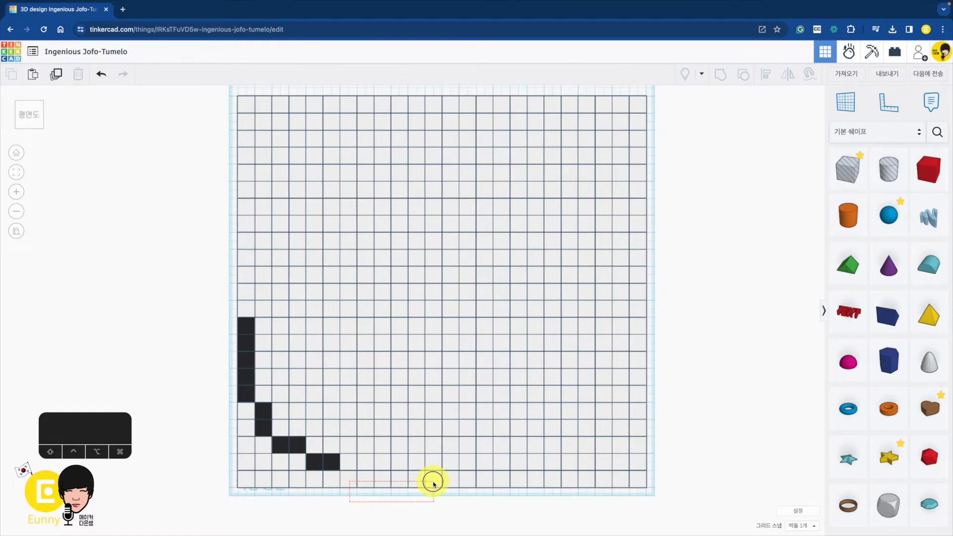
Color nine adjacent boxes black in the front row, continuing from the foot of the left staircase
left_click_drag(434, 485, 491, 485)
left_click(737, 132)
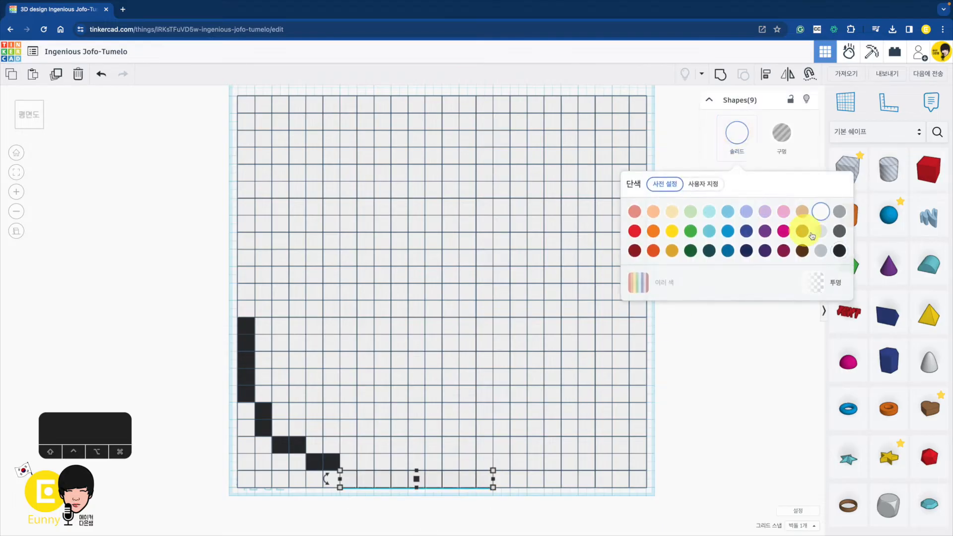
left_click(839, 250)
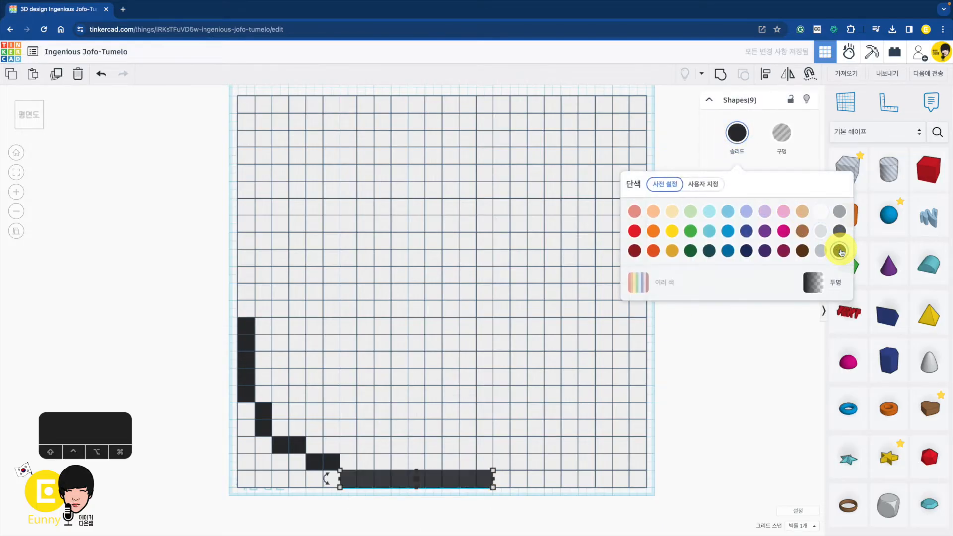
Color six boxes black in a mirrored staircase rising from the front row's right end: two across, two across, two up
left_click(502, 461)
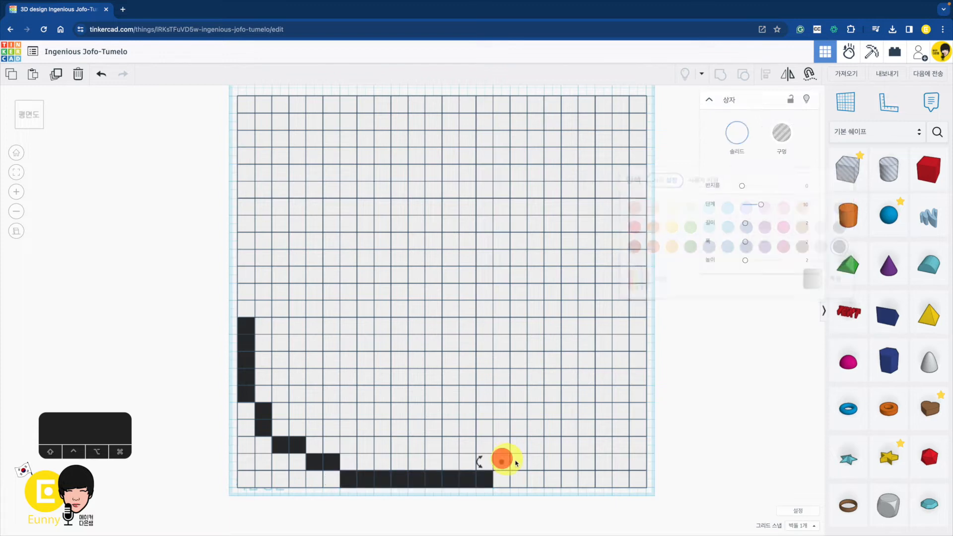
left_click(519, 464, "shift")
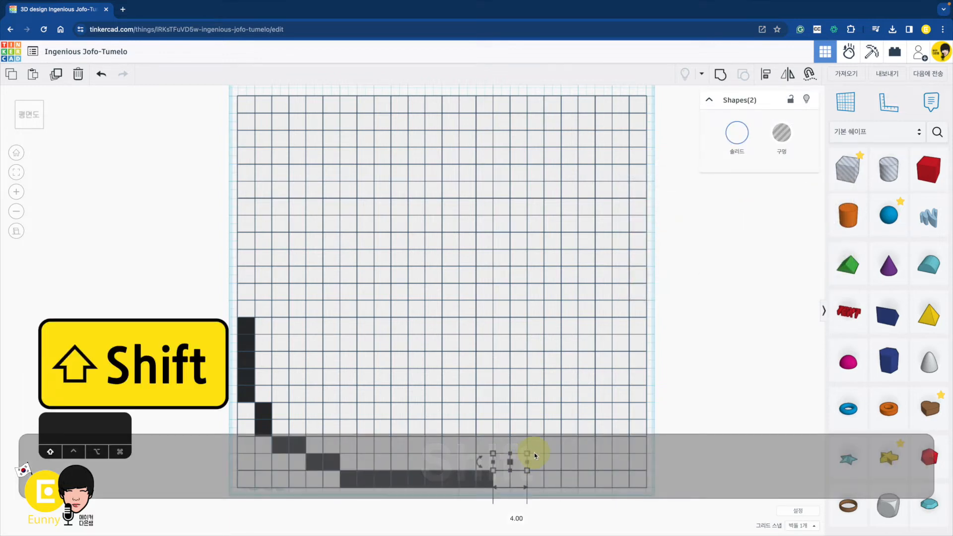
left_click(533, 447, "shift")
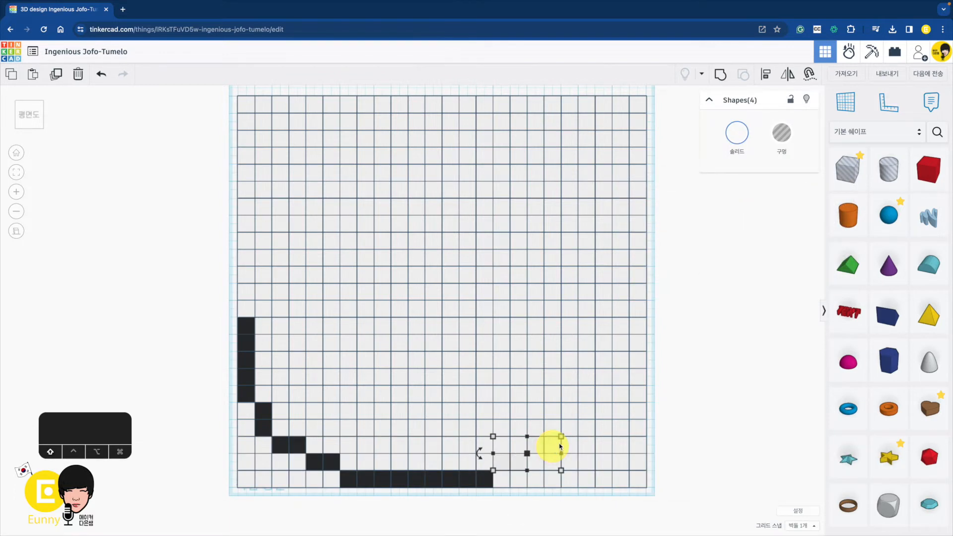
left_click(569, 413, "shift")
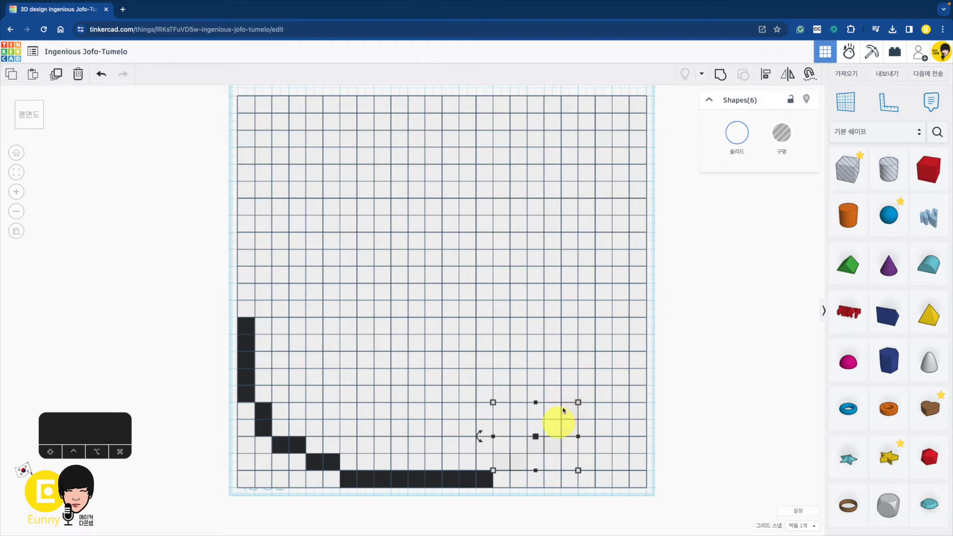
left_click(737, 133)
left_click(838, 252)
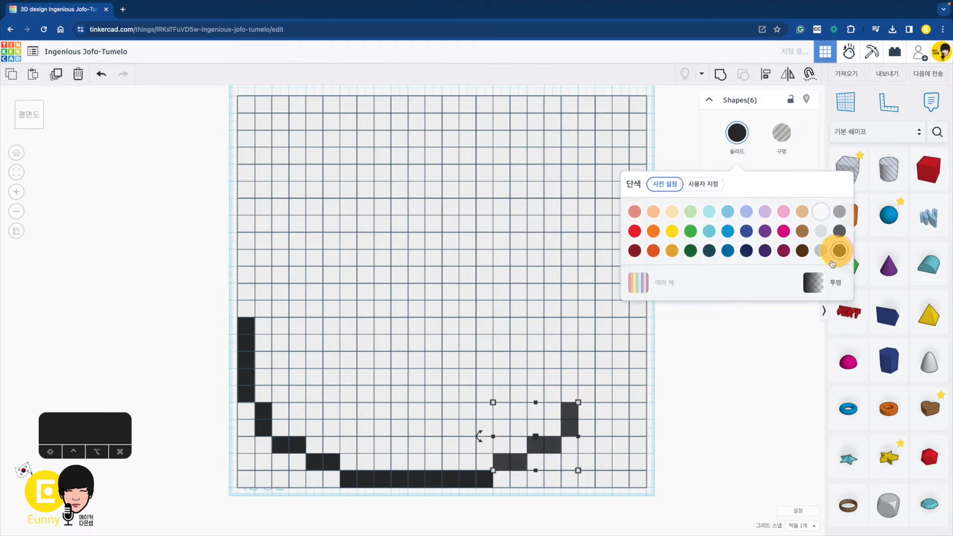
left_click(706, 383)
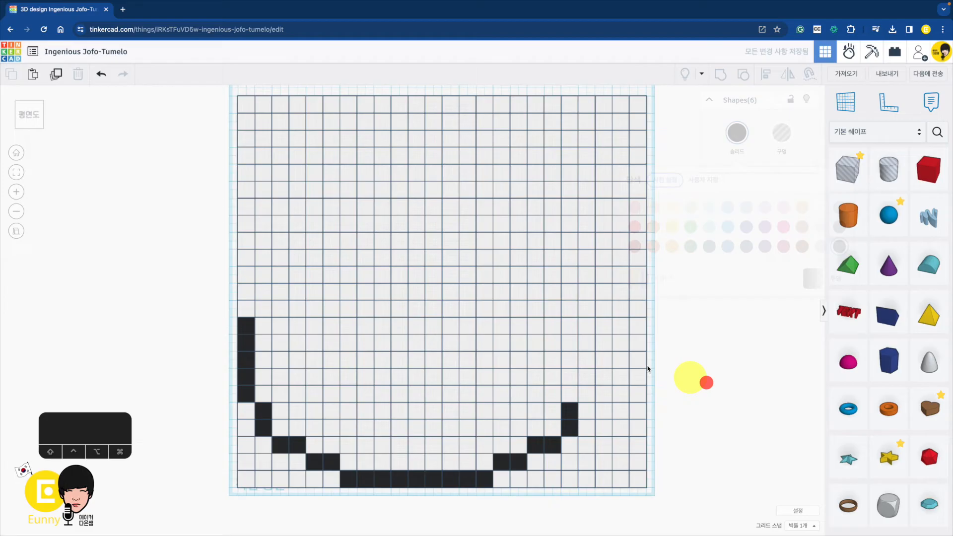
Color a vertical run of five boxes black above the right staircase, one column further right, matching the left run
left_click(586, 395)
left_click(588, 374, "shift")
left_click(587, 359, "shift")
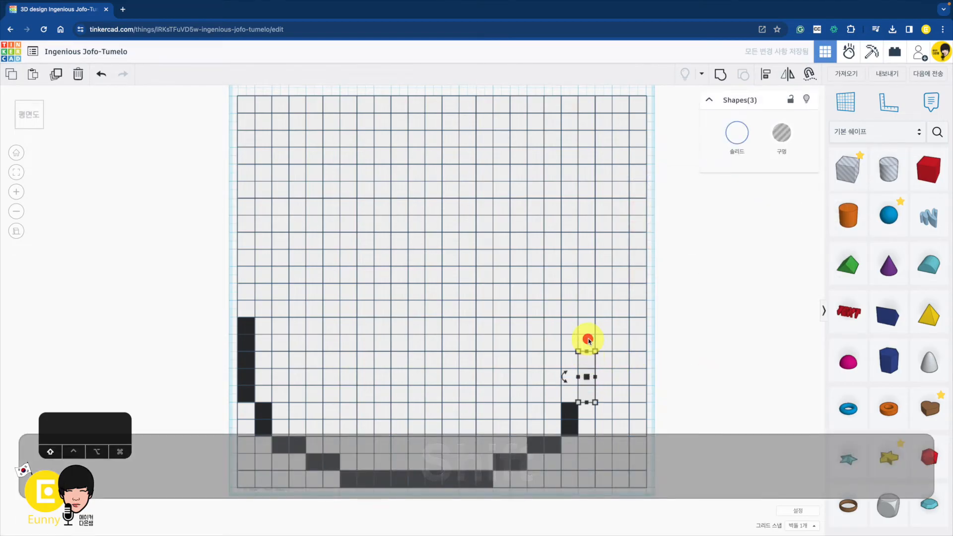
left_click(588, 340, "shift")
left_click(589, 326, "shift")
left_click(742, 137)
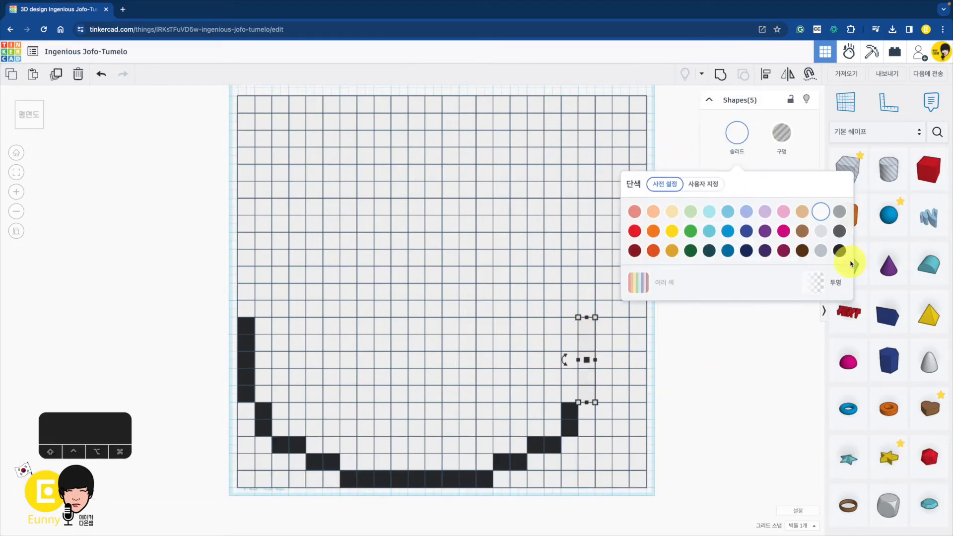
left_click(844, 254)
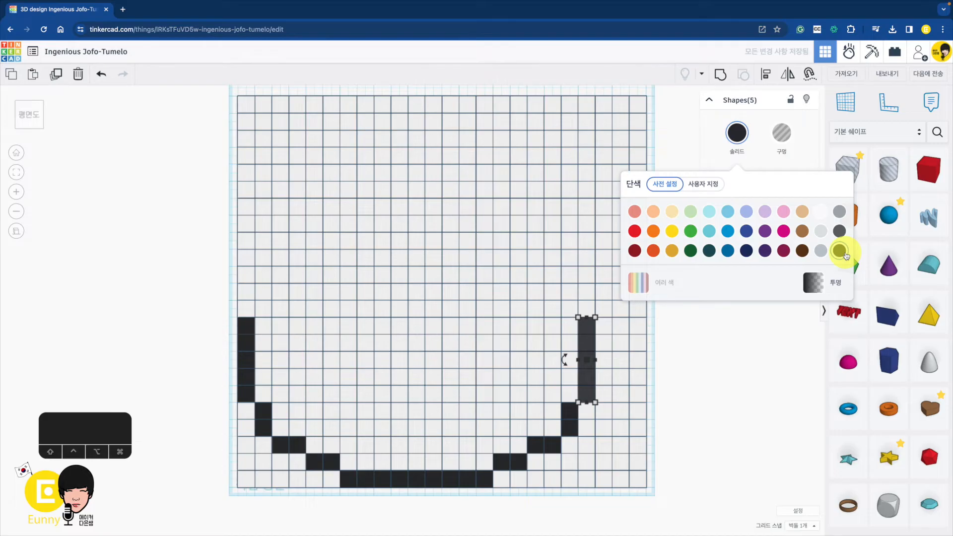
left_click(702, 383)
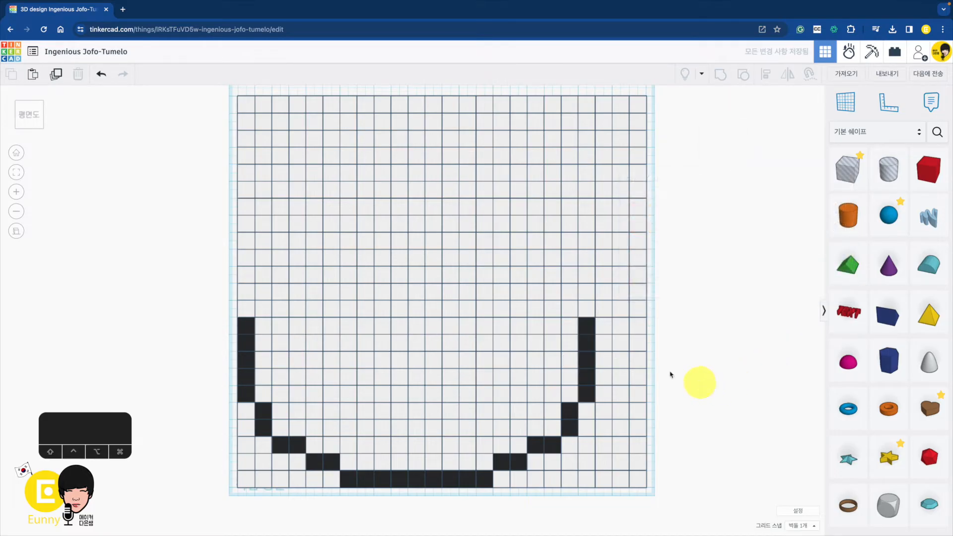
Color two stacked boxes black diagonally inward above each of the left and right vertical runs
left_click(262, 310)
left_click(264, 293, "shift")
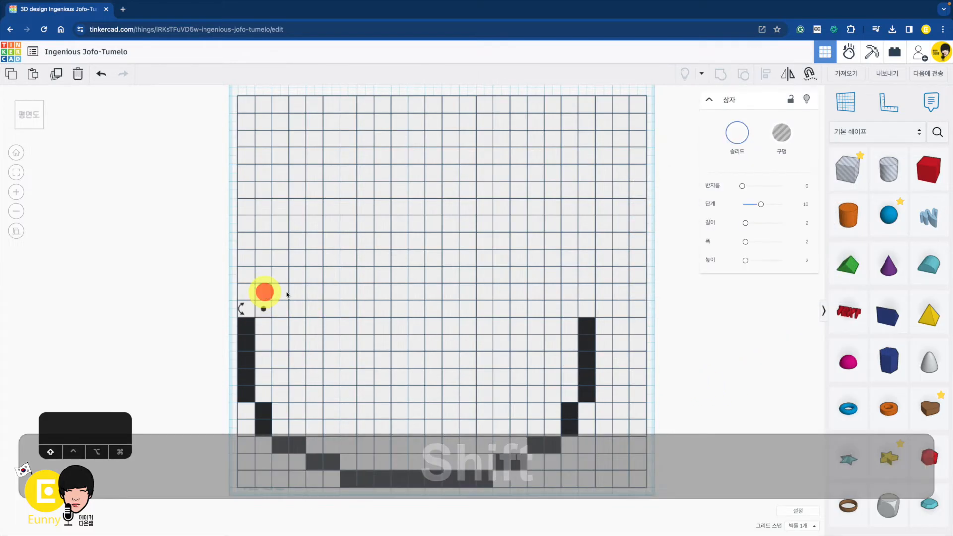
left_click(569, 310, "shift")
left_click(570, 296, "shift")
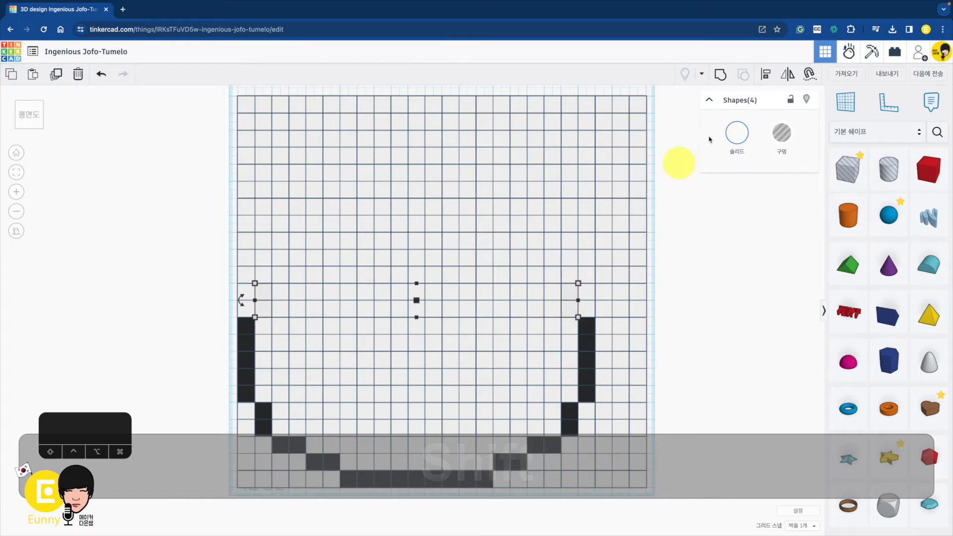
left_click(738, 138)
left_click(839, 254)
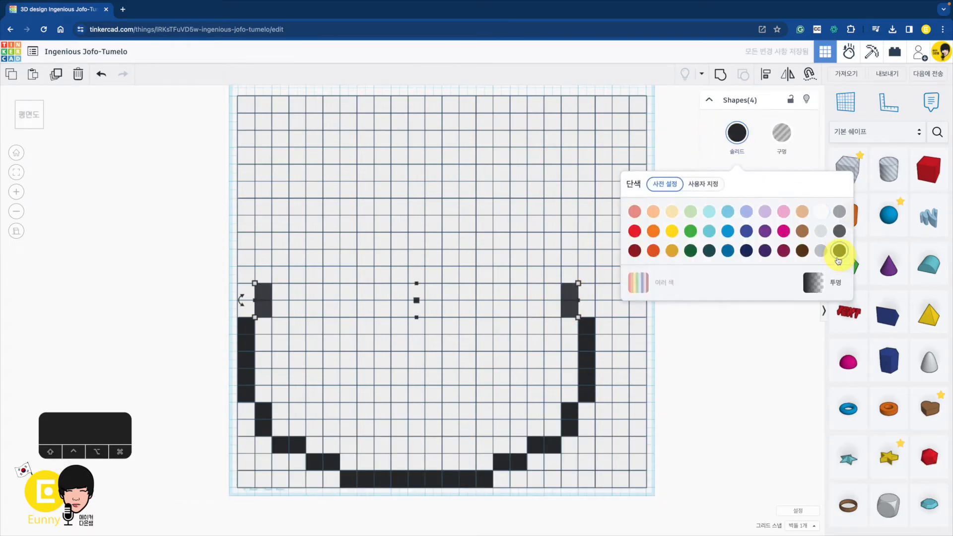
Color a block three boxes wide and four high black directly above the left inward pair to start the left ear
left_click(741, 410)
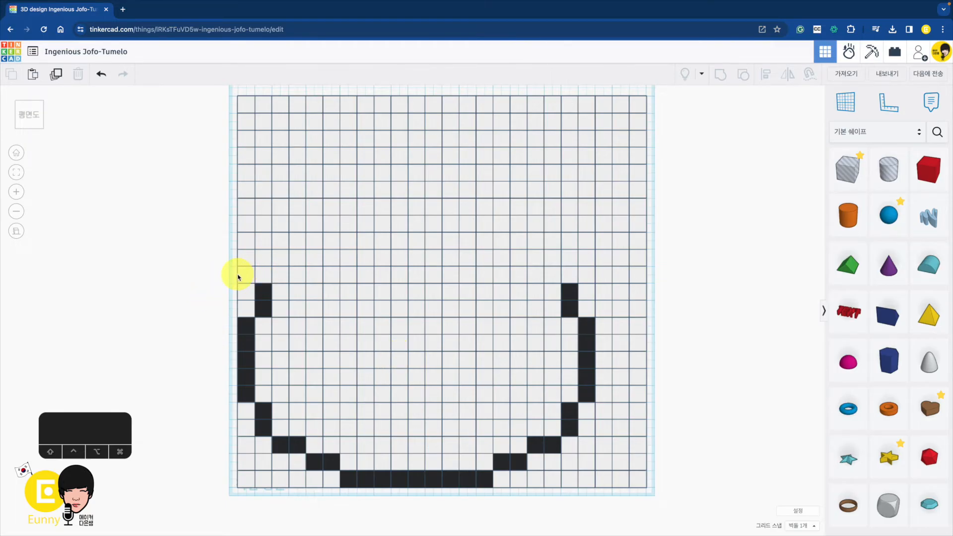
left_click_drag(217, 277, 271, 272)
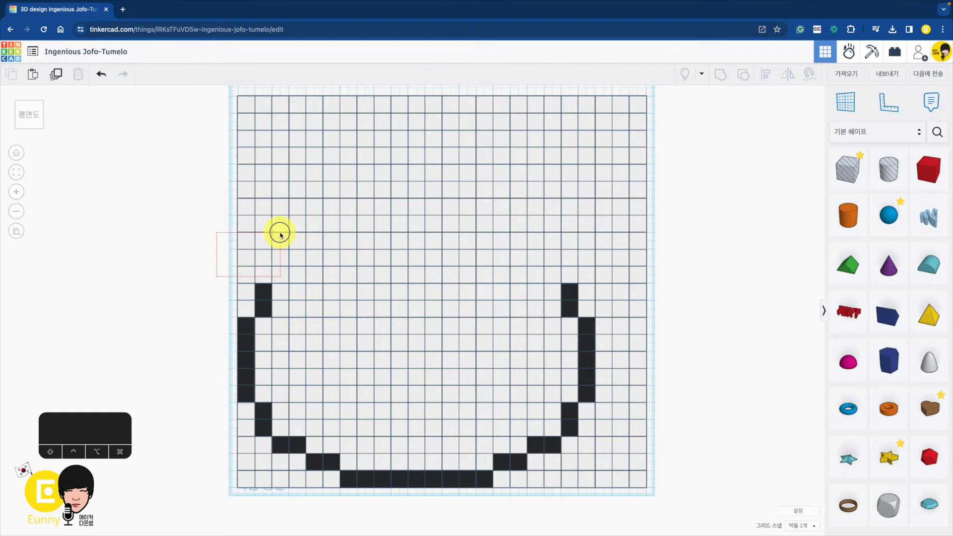
left_click_drag(285, 227, 284, 230)
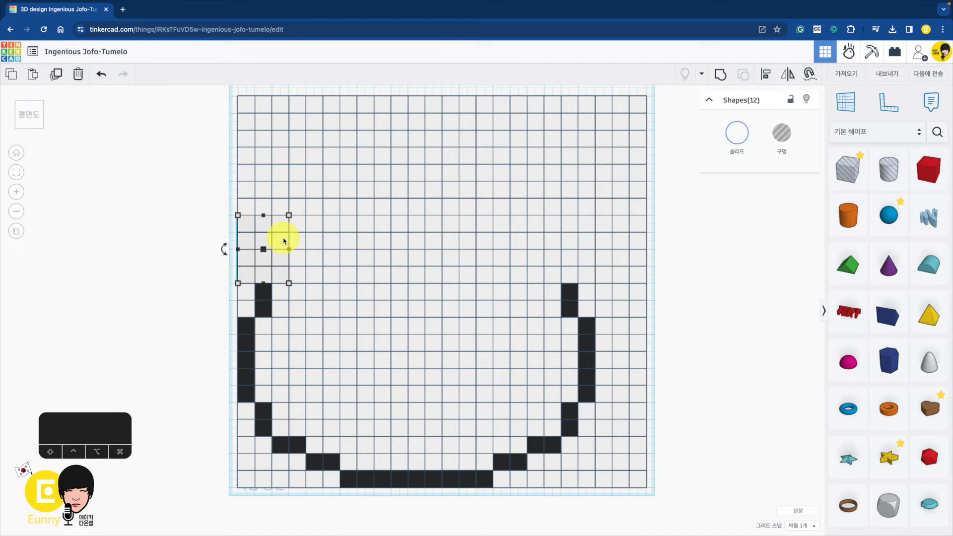
left_click(738, 139)
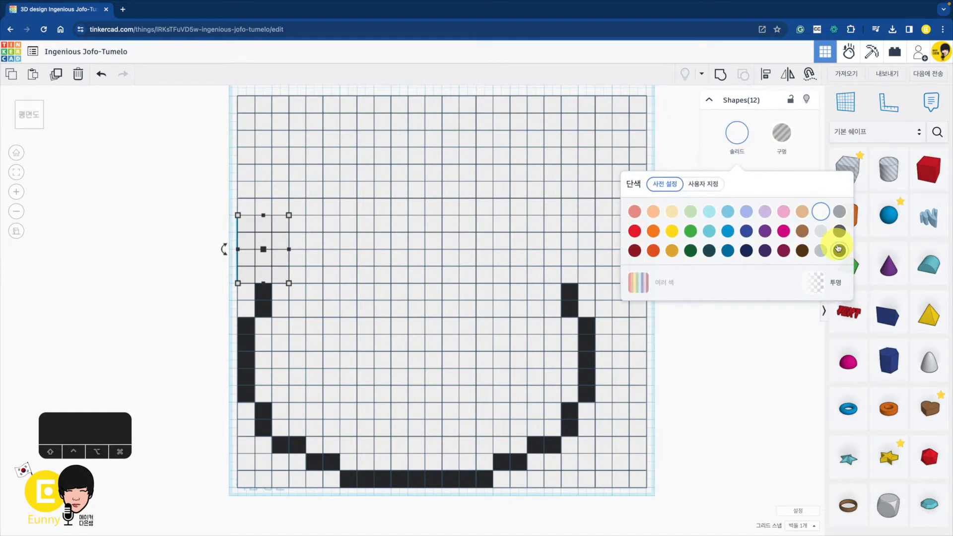
left_click(838, 249)
Color the box above the middle of the left ear block and four adjacent boxes in the next row up black
left_click(265, 206)
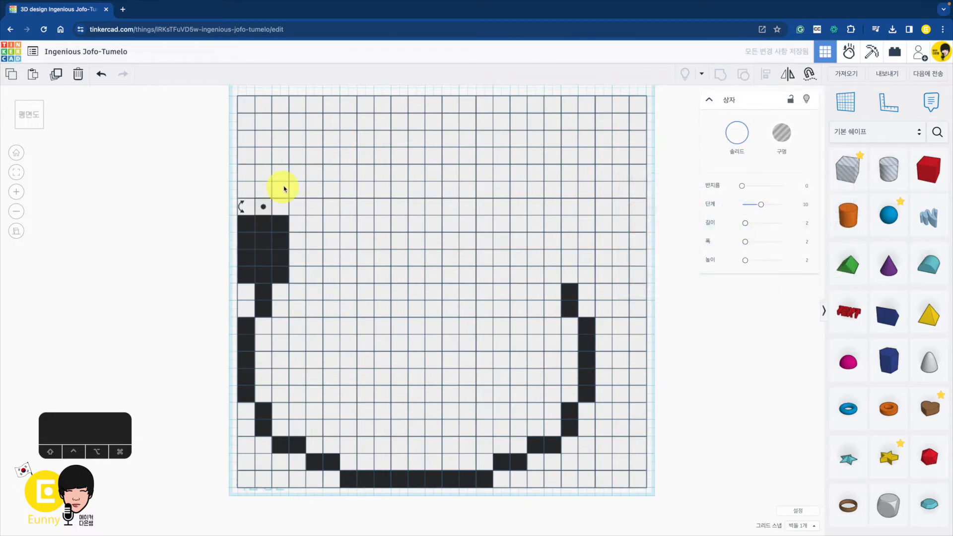
left_click(282, 189, "shift")
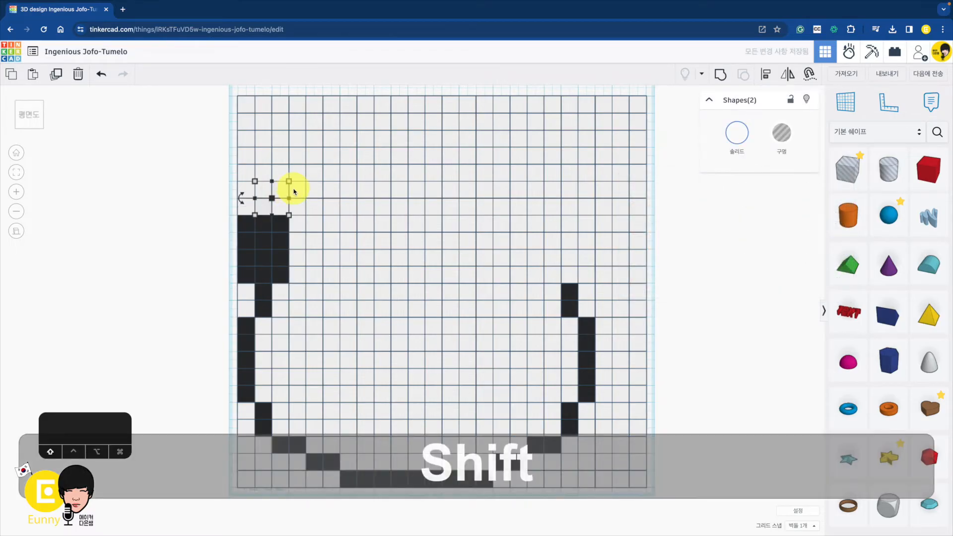
left_click(299, 191, "shift")
left_click(318, 191, "shift")
left_click(332, 191, "shift")
left_click(739, 134)
left_click(838, 254)
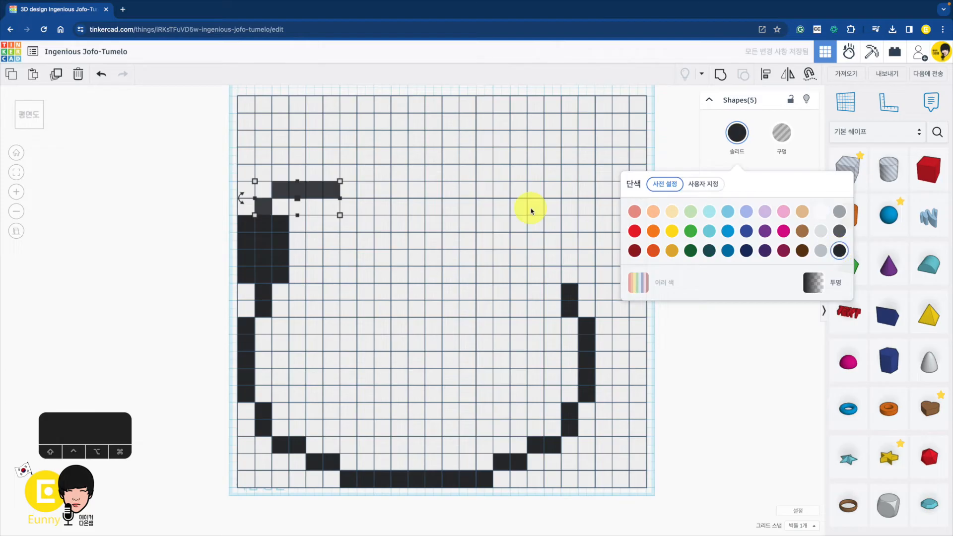
Color six adjacent boxes black directly beneath the left ear's upper row, extending two boxes past it toward the head's center
left_click(366, 211)
left_click(349, 207, "shift")
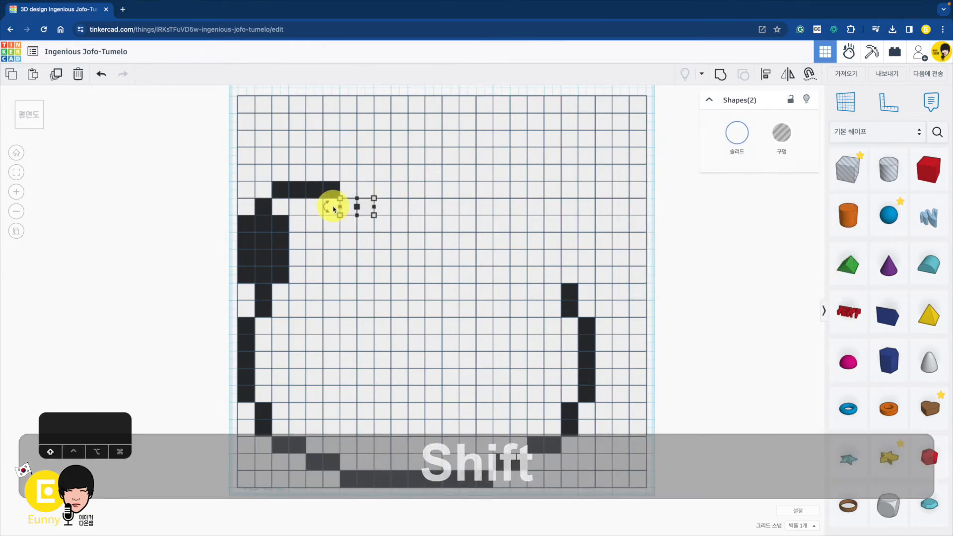
left_click(172, 168)
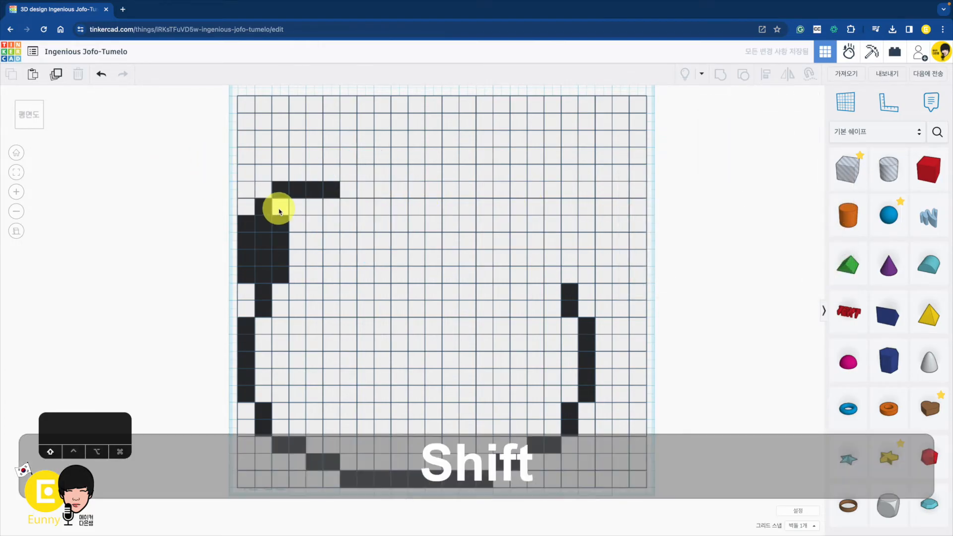
left_click(279, 207, "shift")
left_click(297, 207, "shift")
left_click(316, 208, "shift")
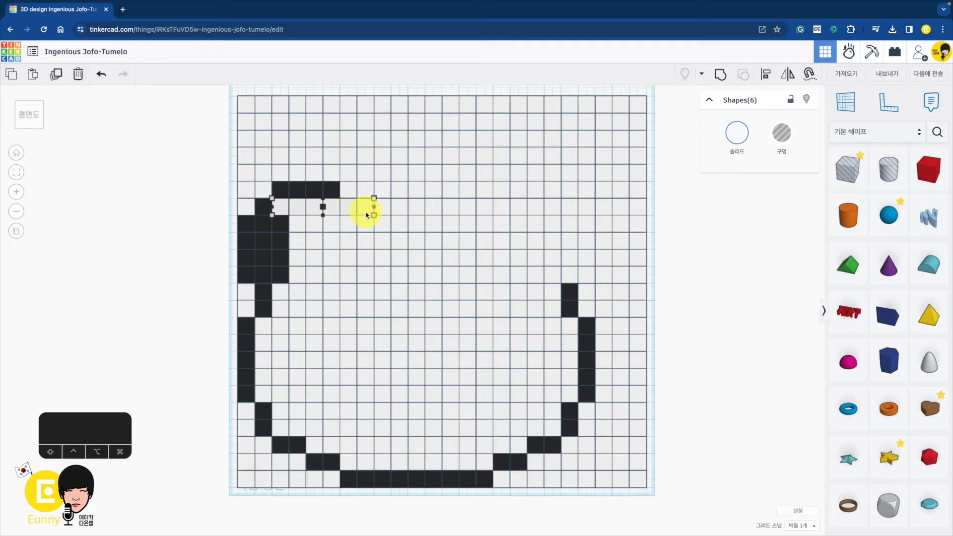
left_click(737, 132)
left_click(839, 250)
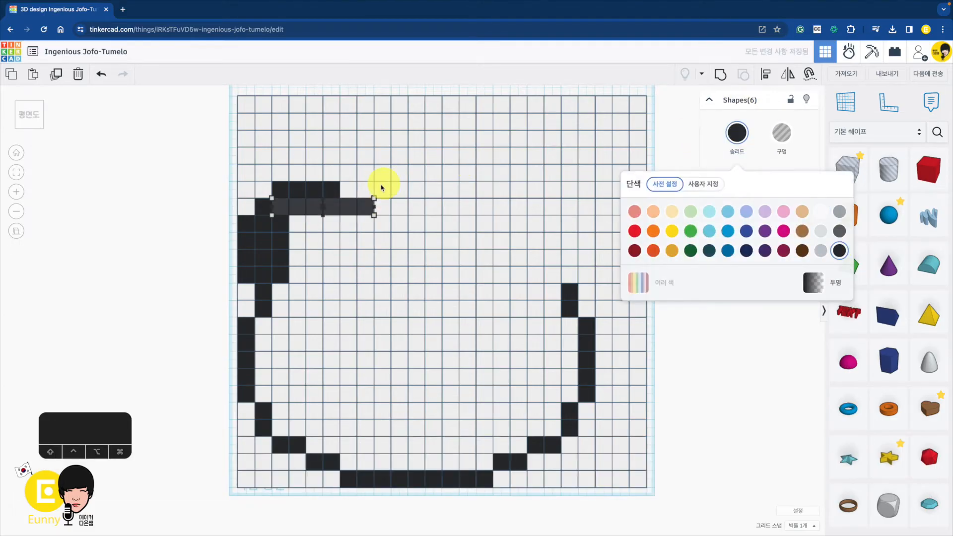
Color five adjacent boxes black in the ear's upper row to form the top center of the head
left_click(382, 186)
left_click(398, 192, "shift")
left_click(416, 193, "shift")
left_click(434, 193, "shift")
left_click(451, 193, "shift")
left_click(738, 149)
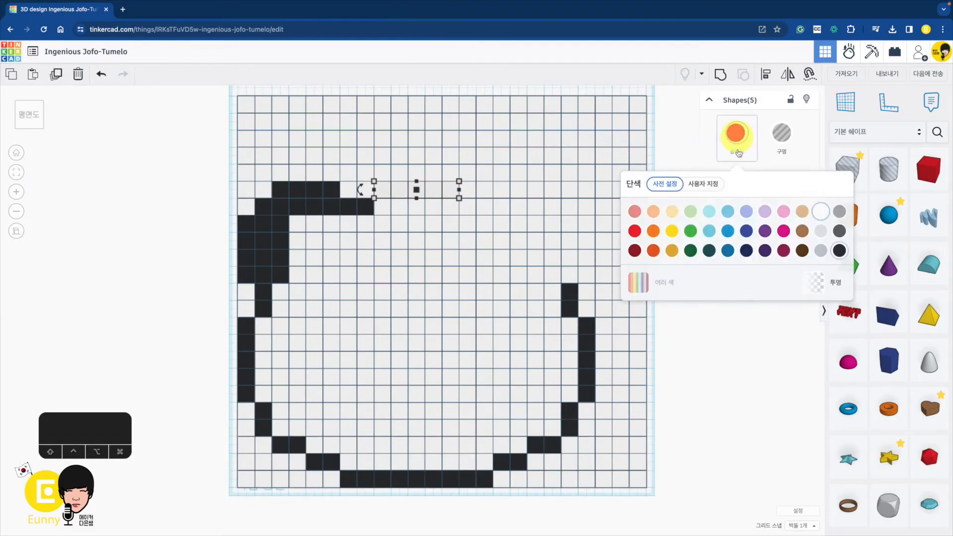
left_click(839, 251)
Start the right ear by coloring black four boxes diagonally below the head top's right end, plus two above their outer half
left_click(470, 207)
left_click(483, 206, "shift")
left_click(502, 207, "shift")
left_click(519, 206, "shift")
left_click(519, 190, "shift")
left_click(738, 144)
left_click(839, 251)
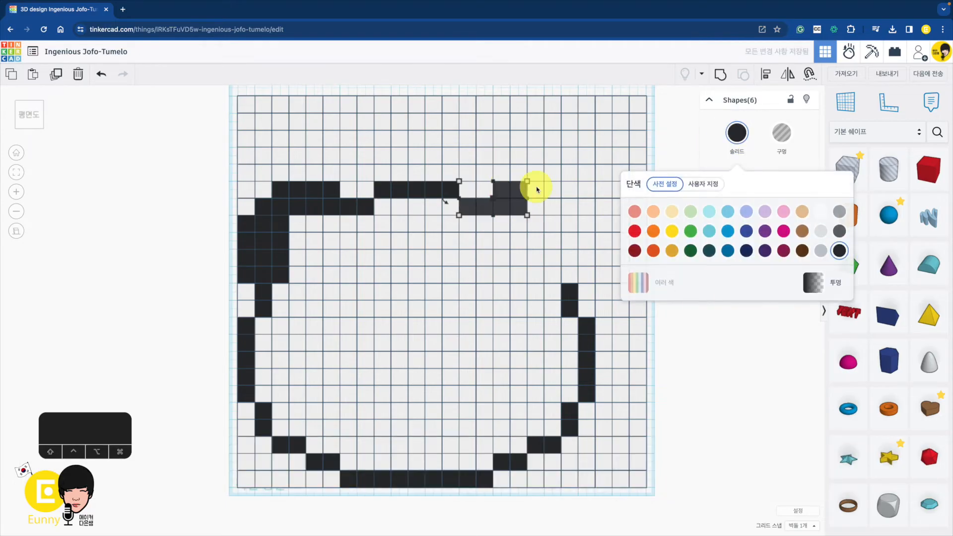
Extend the right ear's upper row by two black boxes and add two more stepping diagonally down its outer corner
left_click(536, 190)
left_click(553, 191, "shift")
left_click(570, 206, "shift")
left_click(586, 223, "shift")
left_click(737, 134)
left_click(839, 251)
Color a diagonal of four boxes black along the right ear's inner edge
left_click(552, 274)
left_click(536, 258, "shift")
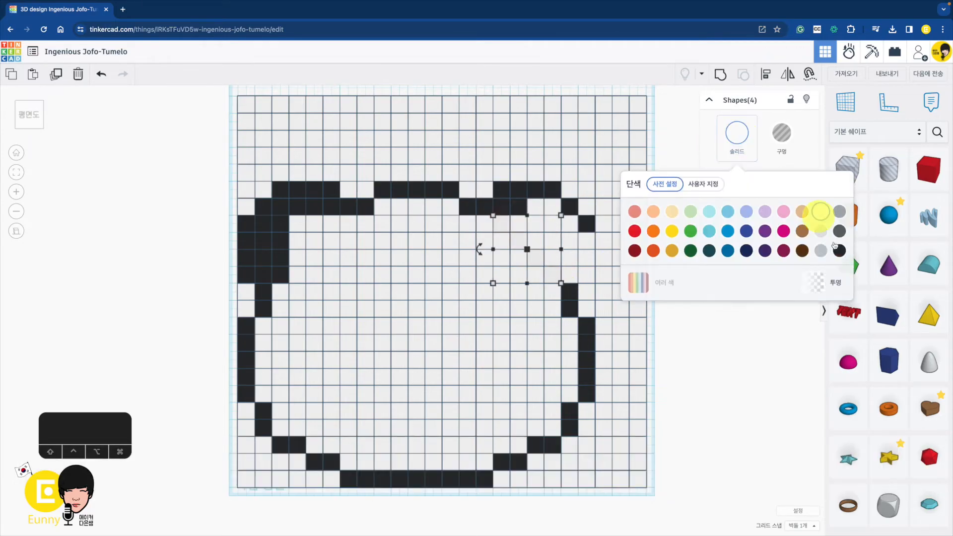
left_click(840, 251)
Close the right ear outline with three stacked black boxes on its outer edge and one joining its lower inner corner
left_click(586, 274)
left_click(586, 258, "shift")
left_click(587, 241, "shift")
left_click(569, 274, "shift")
left_click(737, 134)
left_click(839, 251)
Fill the remaining white boxes inside the right ear outline with black
left_click(551, 211)
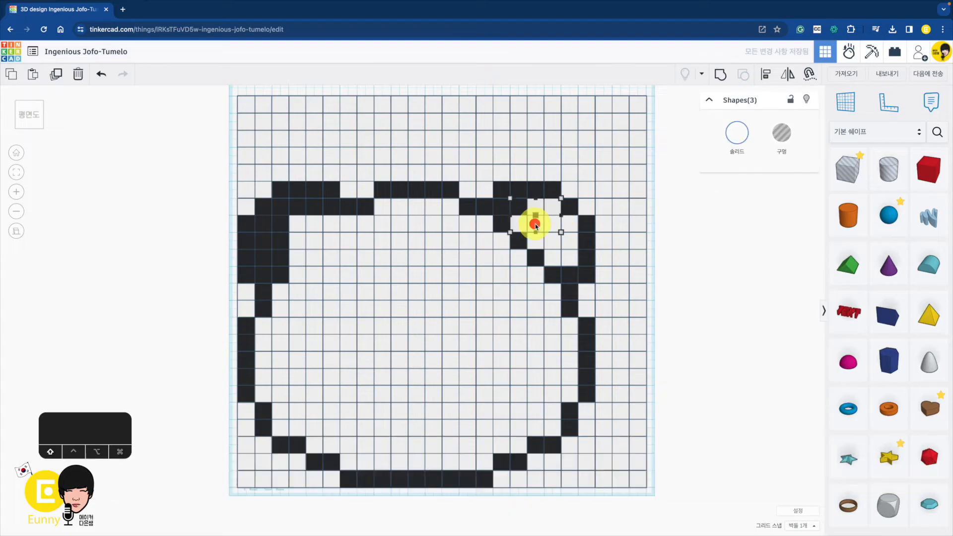
left_click(552, 224, "shift")
left_click(569, 224, "shift")
left_click(536, 241, "shift")
left_click(569, 257, "shift")
left_click(740, 138)
left_click(839, 251)
Color six boxes black in a stepped triangle of three, two and one to slope the left ear's inner edge
left_click(297, 258)
left_click(314, 241, "shift")
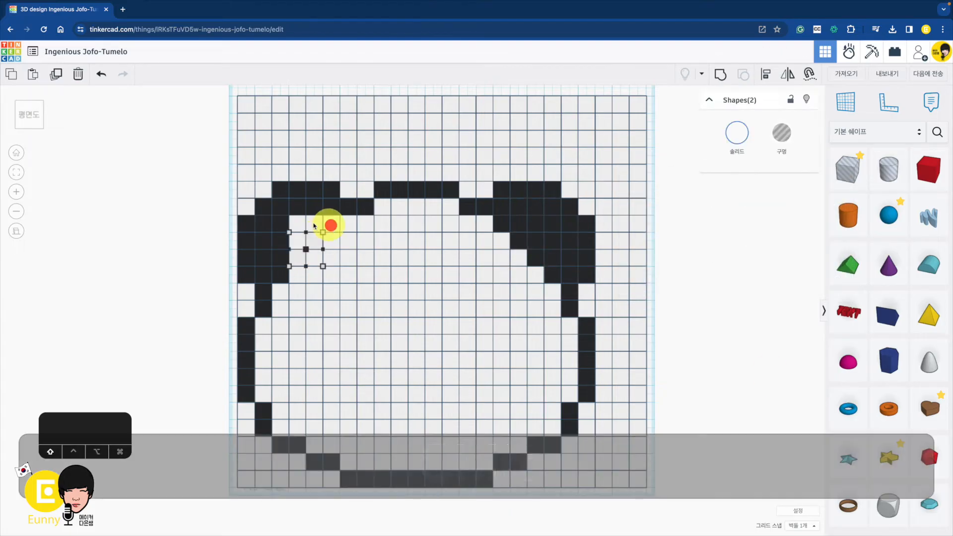
left_click(331, 223, "shift")
left_click(315, 223, "shift")
left_click(298, 224, "shift")
left_click(298, 241, "shift")
left_click(737, 134)
left_click(840, 251)
left_click(765, 377)
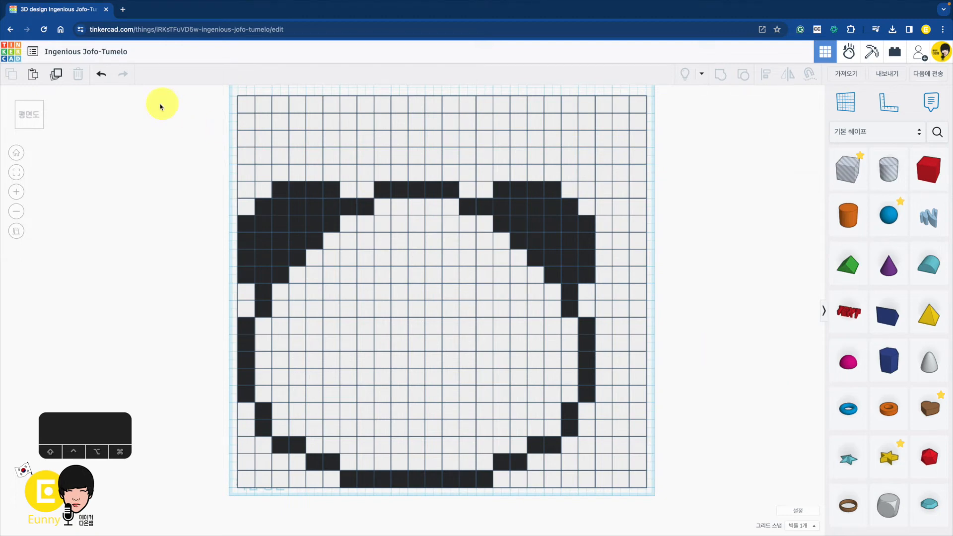
Delete the five rows of boxes above the ears and the three columns beyond the head's right side
left_click_drag(189, 99, 712, 174)
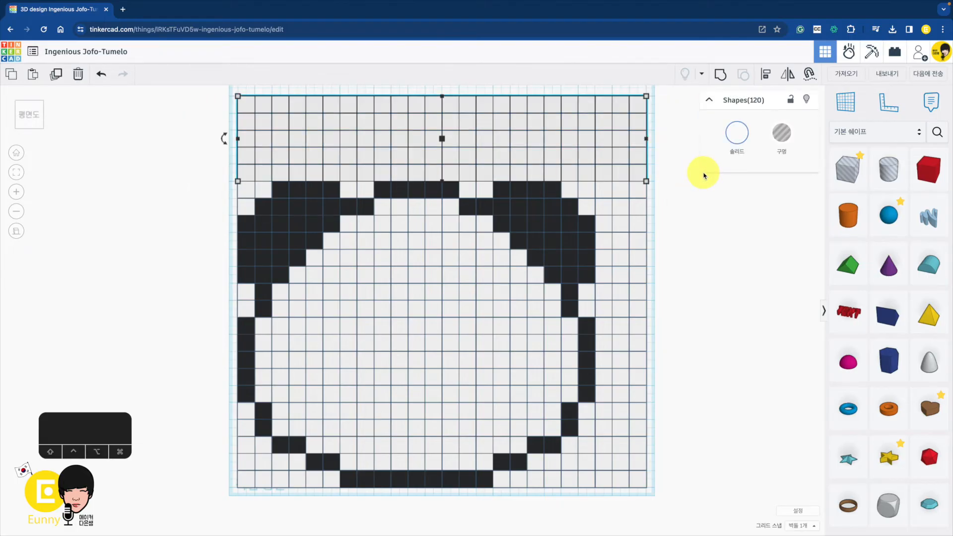
key("BackSpace")
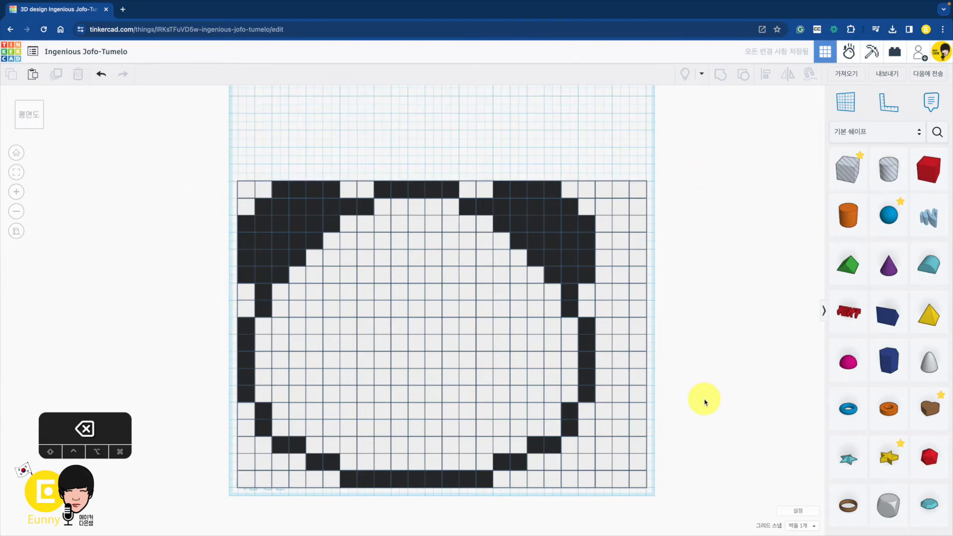
left_click_drag(709, 519, 607, 122)
key("BackSpace")
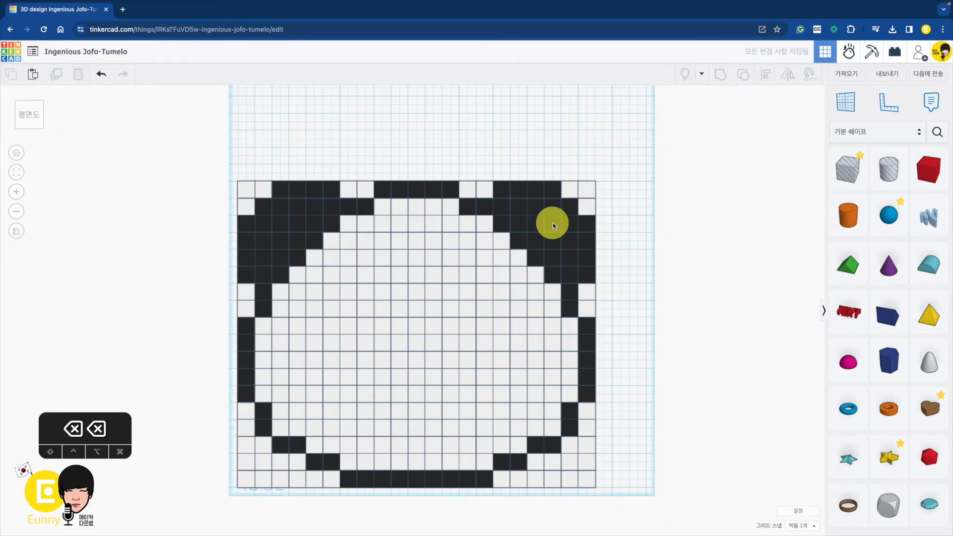
Color seven boxes black in an anchor shape at the lower center of the face for the nose and mouth
left_click(416, 431)
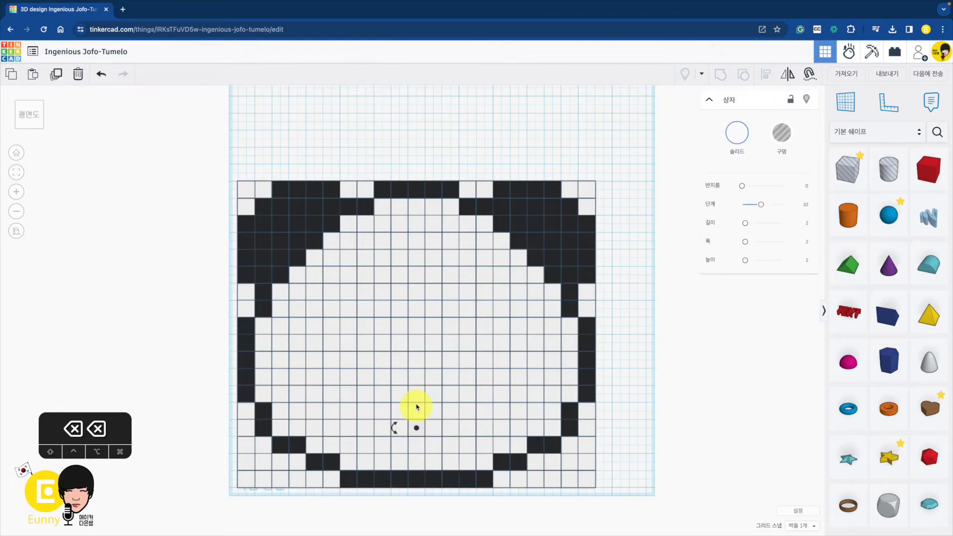
left_click(417, 411, "shift")
left_click(417, 397, "shift")
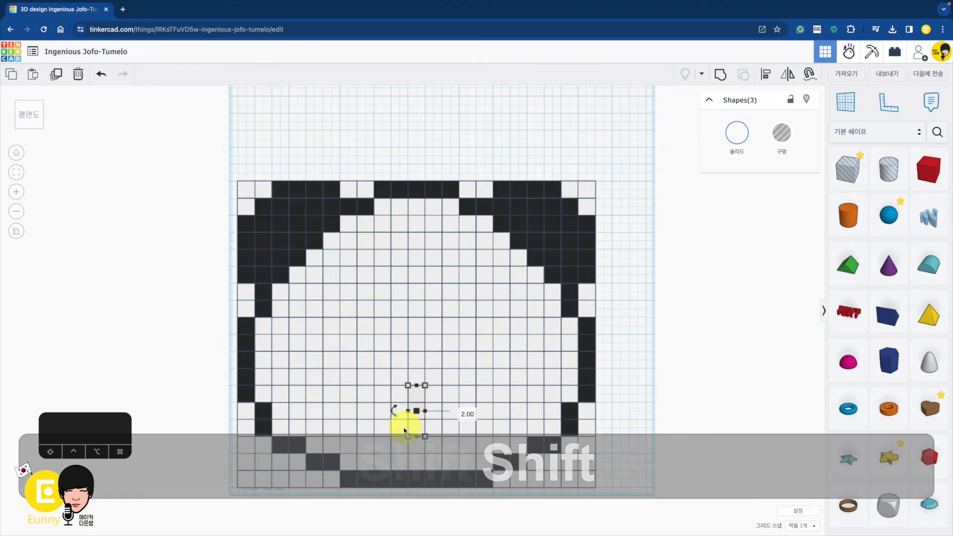
left_click(398, 416, "shift")
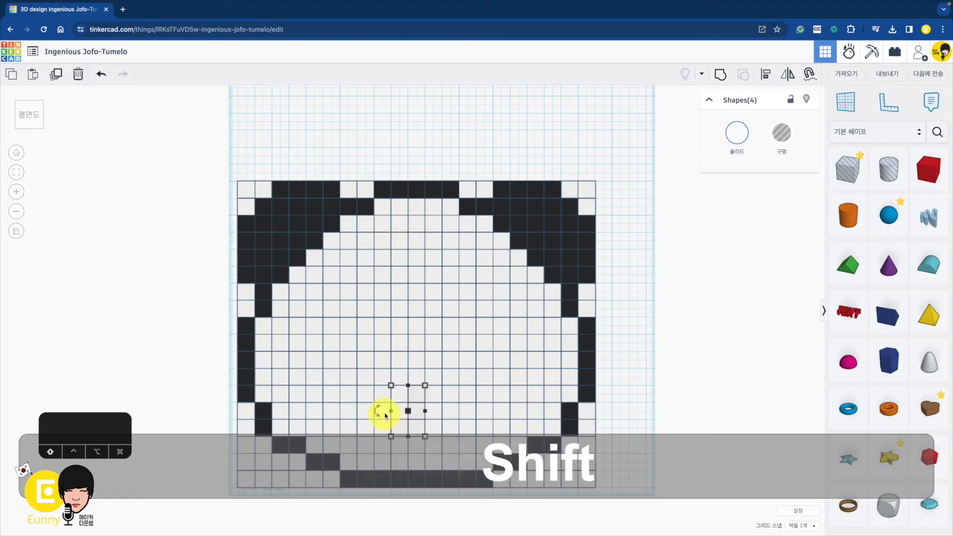
left_click(383, 411, "shift")
left_click(434, 413, "shift")
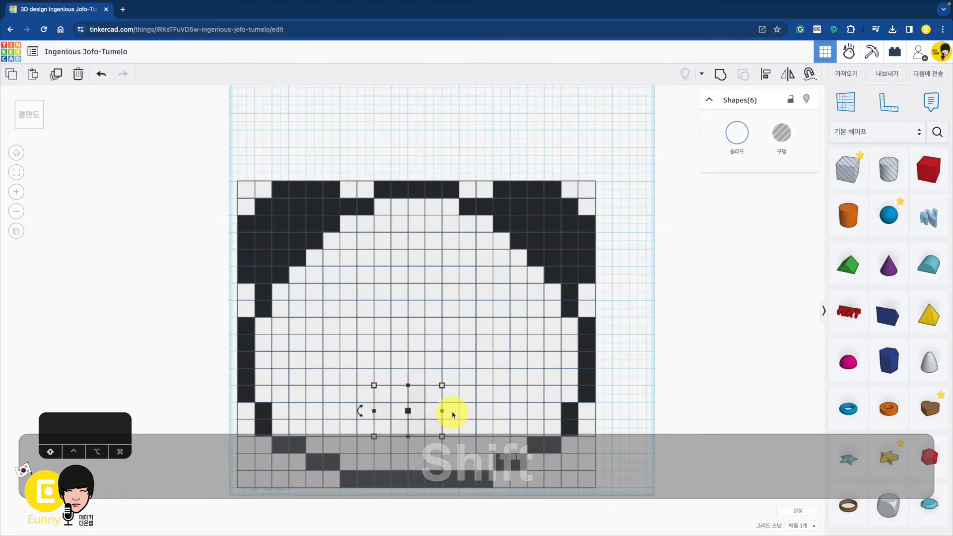
left_click(452, 412, "shift")
left_click(737, 133)
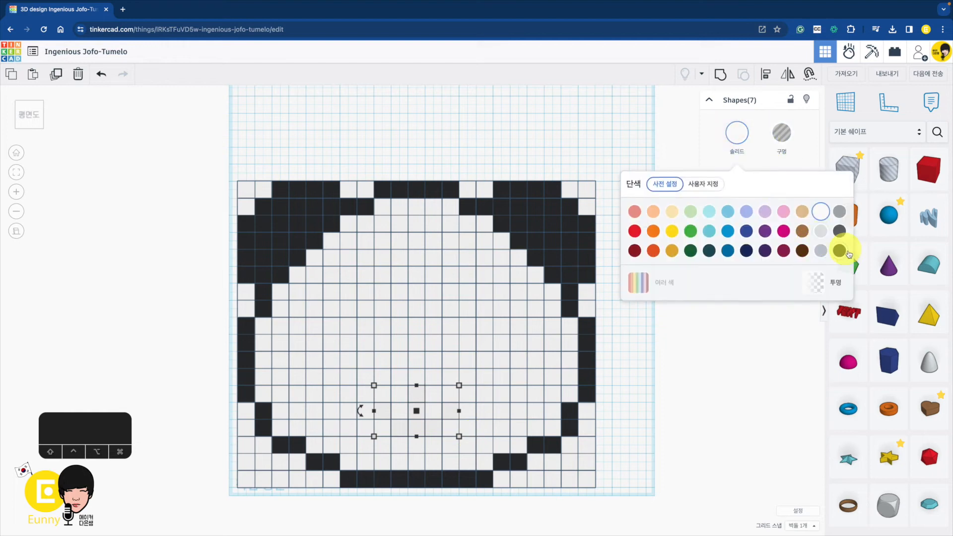
left_click(844, 252)
left_click(738, 397)
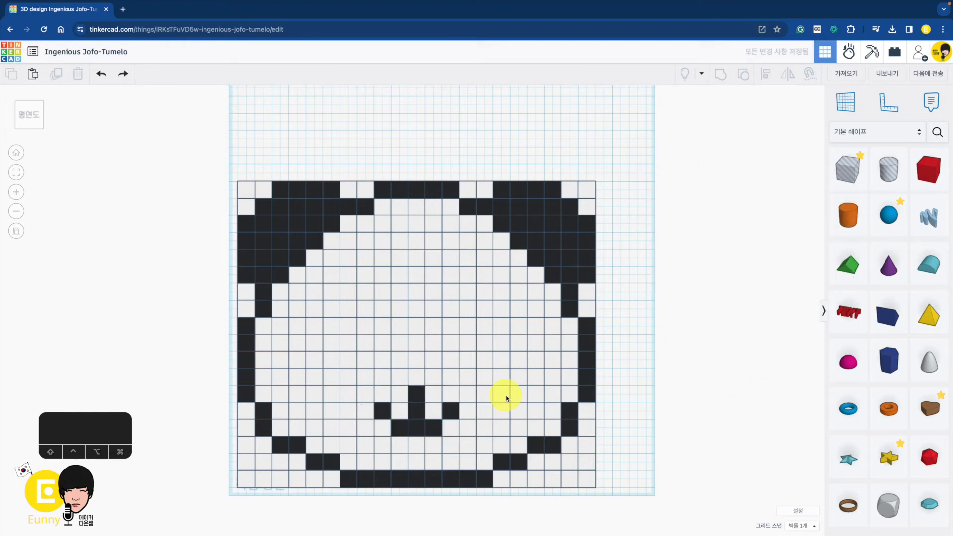
Color two adjacent boxes on each side of the mouth red for the cheeks
left_click(515, 412)
left_click(502, 411, "shift")
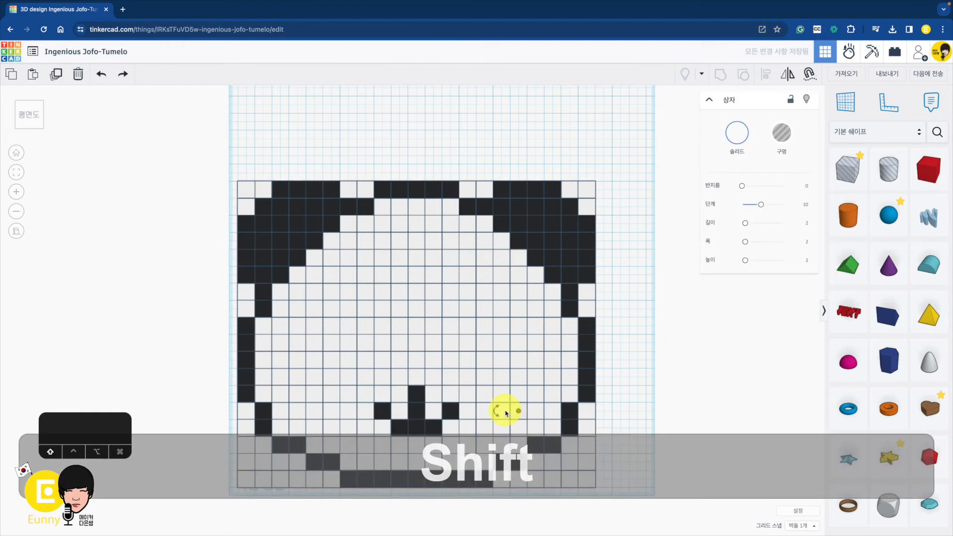
left_click(334, 411, "shift")
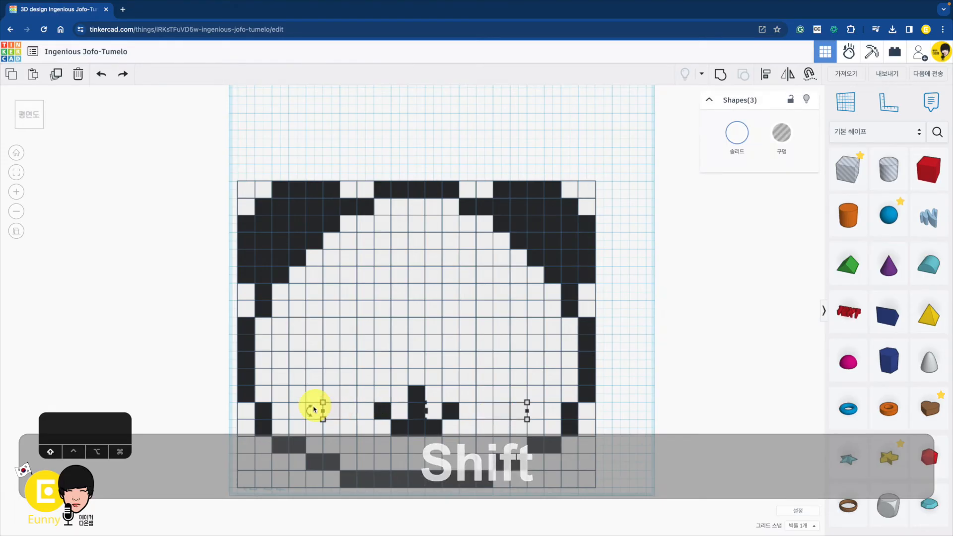
left_click(314, 411, "shift")
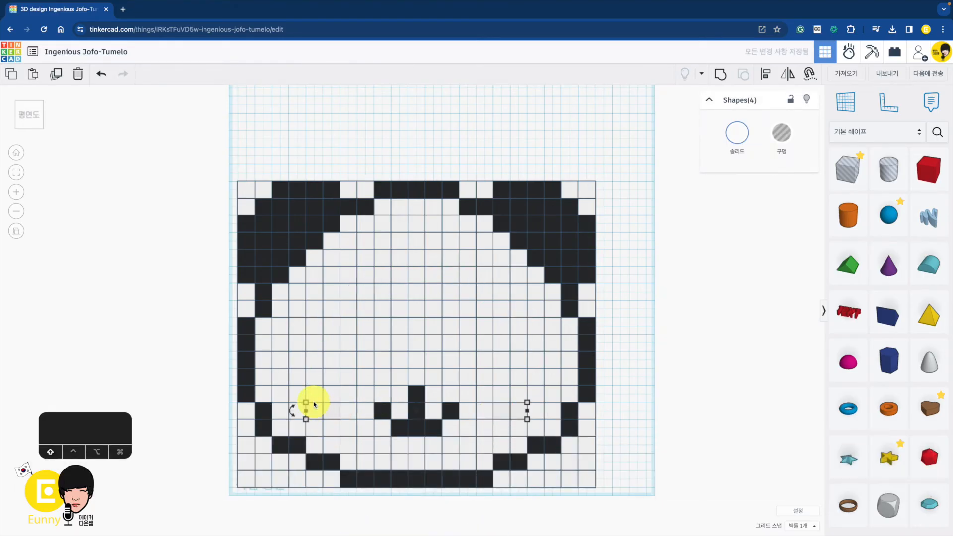
left_click(736, 133)
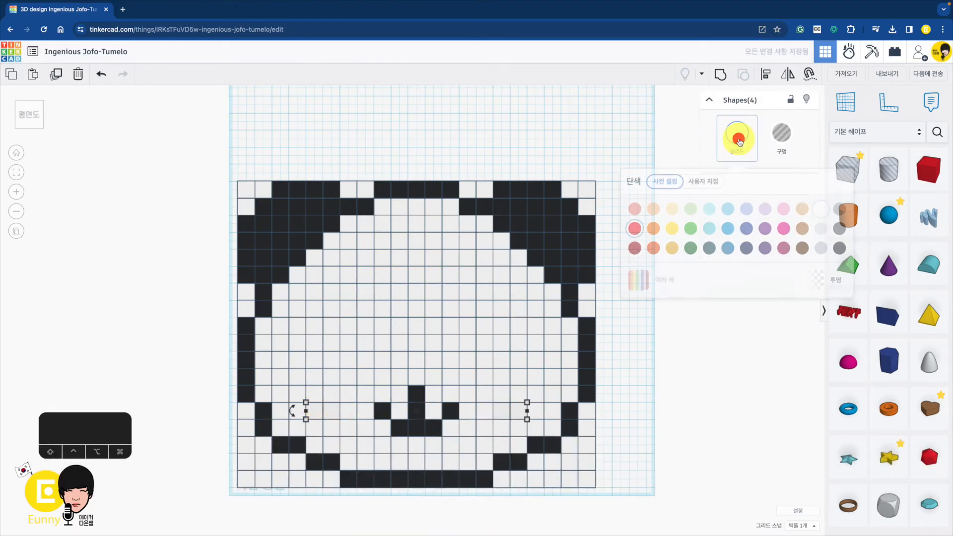
left_click(636, 232)
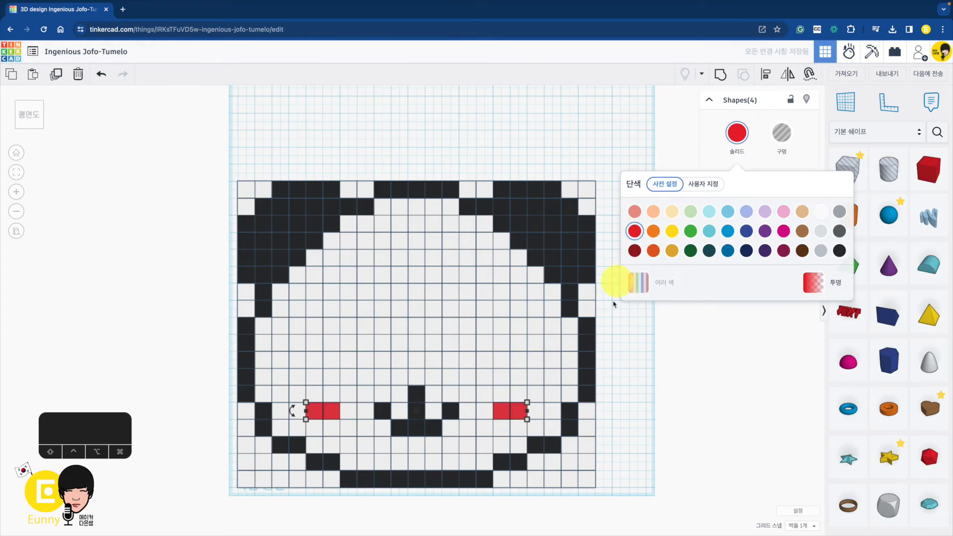
Color three boxes black just above the left cheek and five in the row above them as the eye patch's base
left_click(316, 394)
left_click(332, 393, "shift")
left_click(348, 393, "shift")
left_click(298, 377, "shift")
left_click(315, 377, "shift")
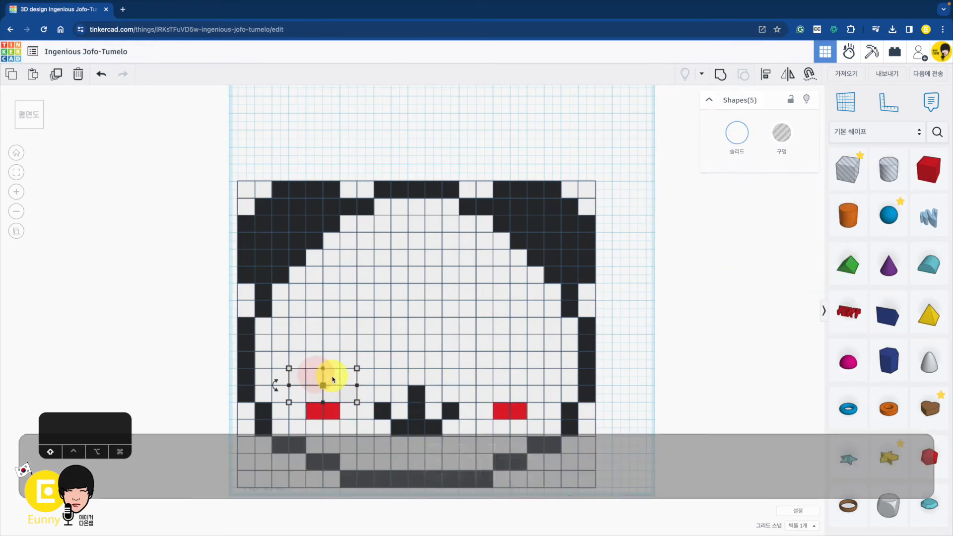
left_click(332, 378, "shift")
left_click(349, 377, "shift")
left_click(366, 377, "shift")
left_click(737, 133)
left_click(838, 254)
Color nine boxes black around the sides and top of the left eye patch, leaving its interior white
left_click(366, 359)
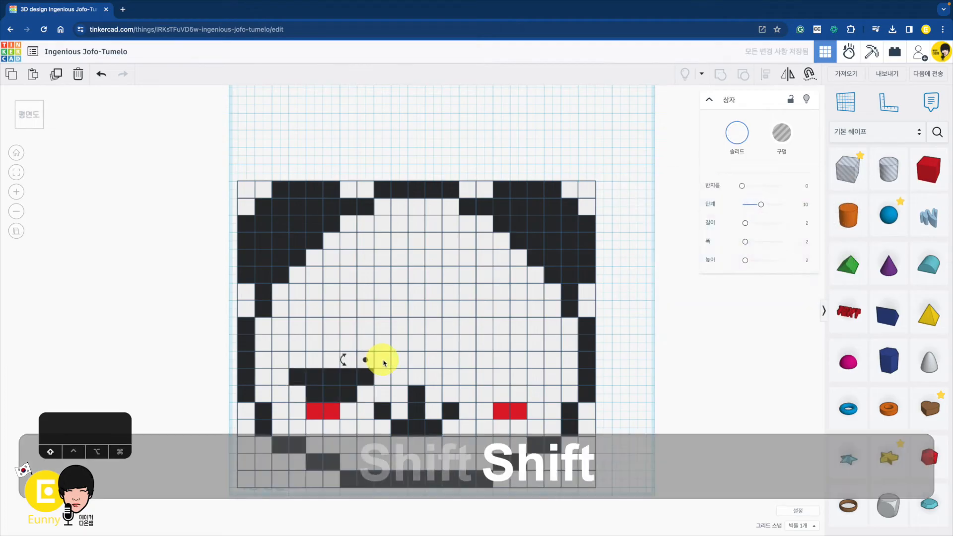
left_click(383, 360, "shift")
left_click(383, 343, "shift")
left_click(366, 325, "shift")
left_click(348, 324, "shift")
left_click(332, 324, "shift")
left_click(329, 343, "shift")
left_click(315, 344, "shift")
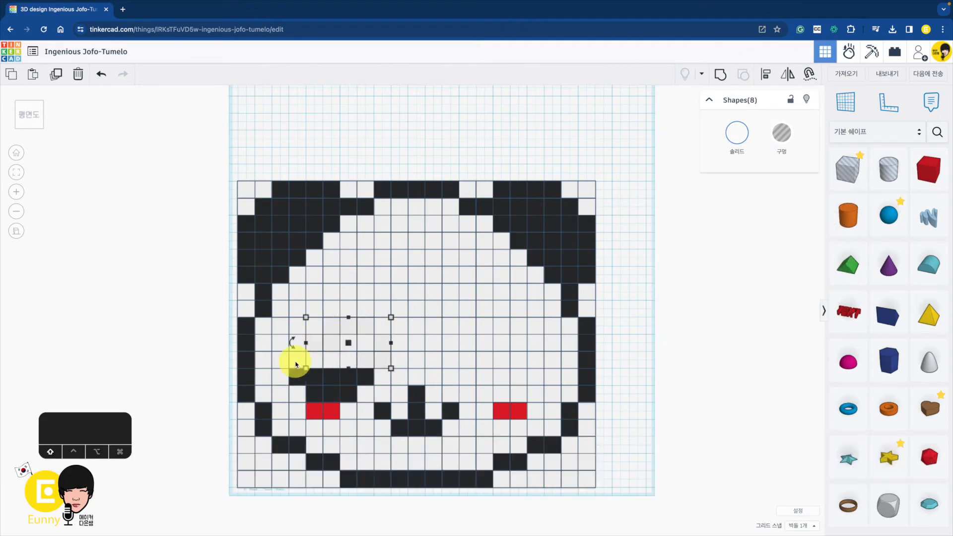
left_click(297, 362, "shift")
left_click(737, 133)
left_click(838, 252)
Color two diagonally adjacent boxes inside the left eye patch black
left_click(349, 342)
left_click(333, 360, "shift")
left_click(737, 132)
left_click(838, 253)
left_click(315, 363)
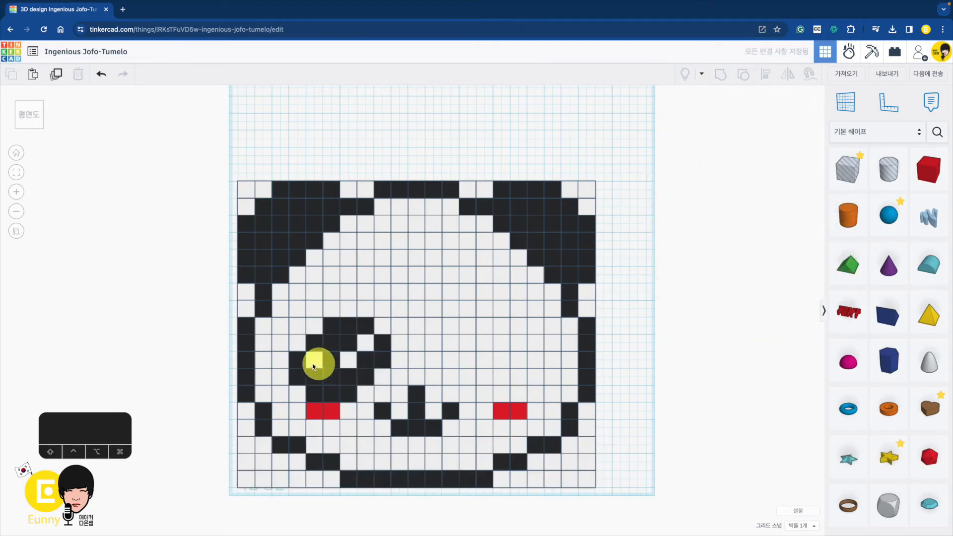
Color the remaining box at the outer side of the left eye patch's interior black
left_click(737, 133)
left_click(838, 253)
left_click(731, 374)
Color three boxes black just above the right cheek and five in the row above them as the eye patch's base
left_click(484, 394)
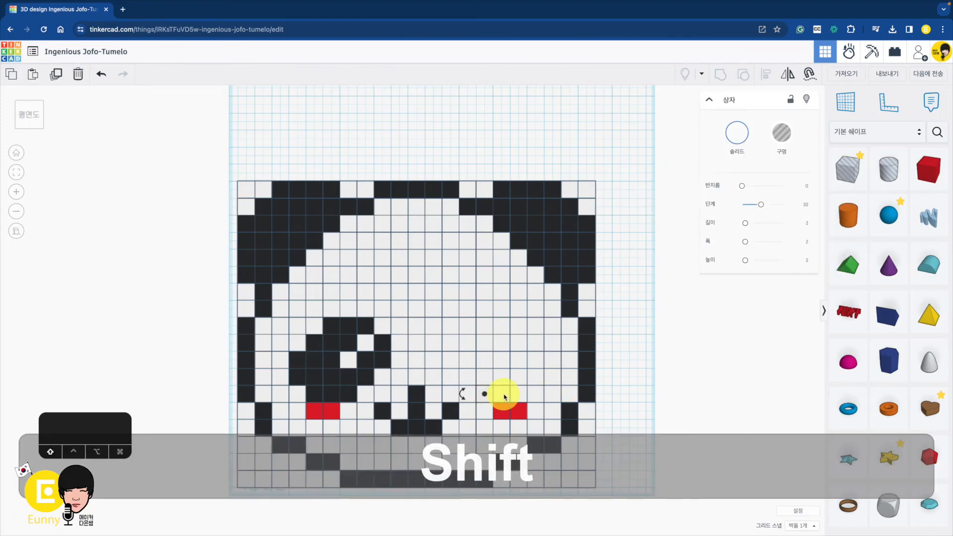
left_click(519, 393, "shift")
left_click(534, 377, "shift")
left_click(520, 378, "shift")
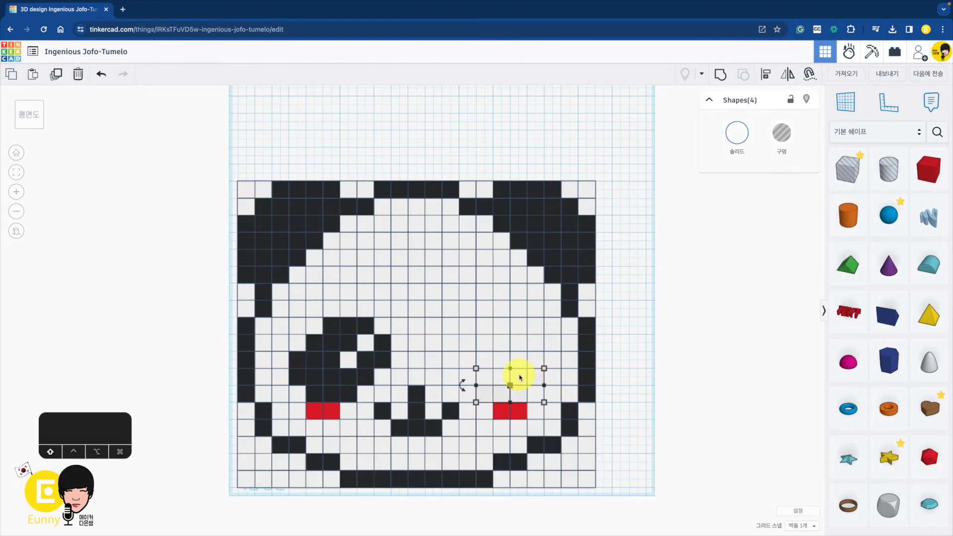
left_click(478, 379, "shift")
left_click(467, 377, "shift")
left_click(737, 132)
left_click(838, 252)
left_click(761, 400)
Color nine boxes black along the inner side and top of the right eye patch, leaving one white highlight box
left_click(468, 360)
left_click(452, 360, "shift")
left_click(451, 341, "shift")
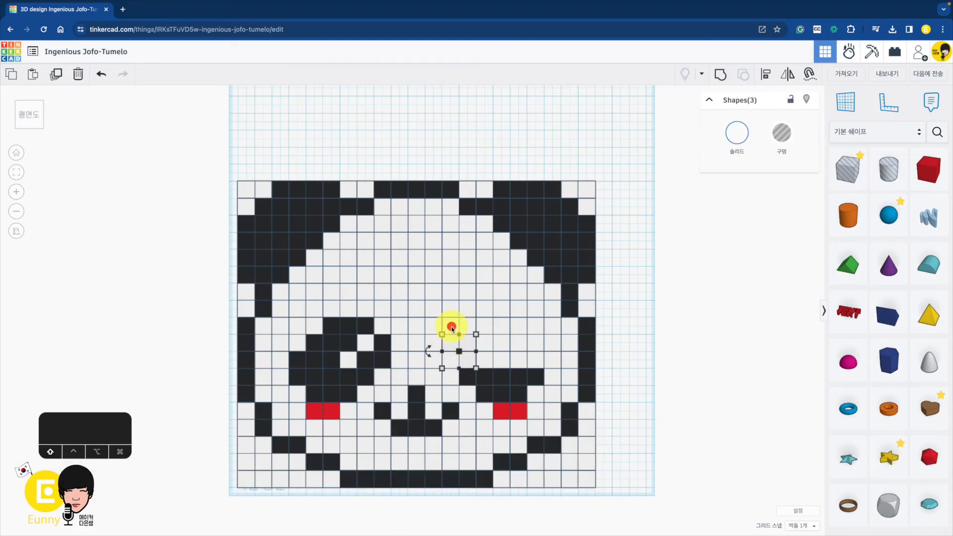
left_click(468, 327, "shift")
left_click(489, 327, "shift")
left_click(501, 327, "shift")
left_click(502, 346, "shift")
left_click(488, 344, "shift")
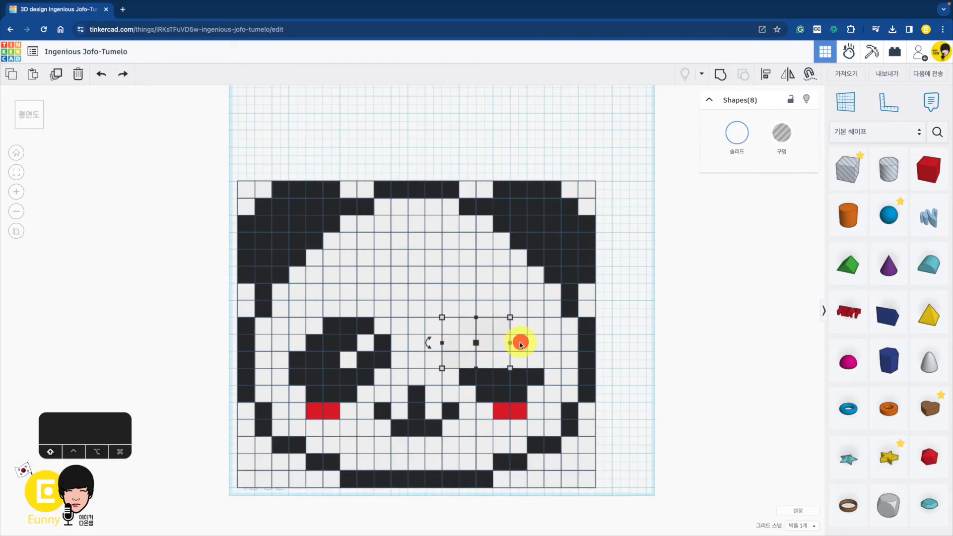
left_click(737, 133)
left_click(840, 251)
left_click(728, 391)
Color three adjacent boxes in the outer part of the right eye patch black, keeping the second highlight box white
left_click(502, 360)
left_click(519, 360, "shift")
left_click(536, 360, "shift")
left_click(737, 132)
left_click(839, 251)
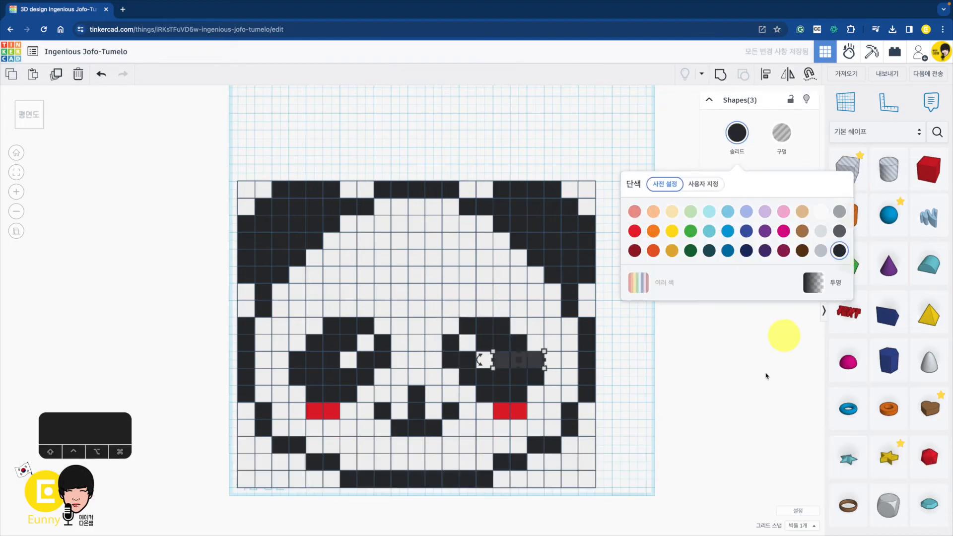
left_click(763, 394)
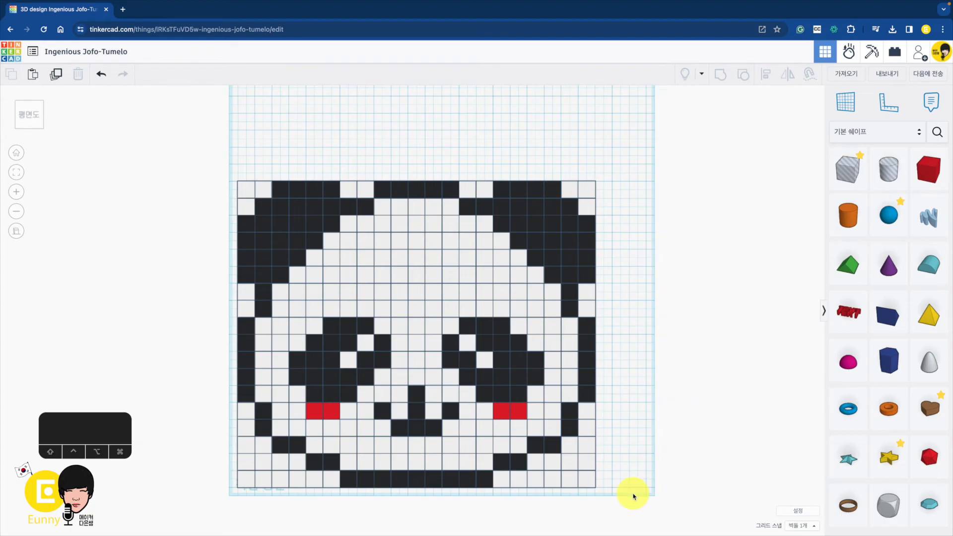
Delete the surplus white boxes outside the face outline at the grid's bottom-right and bottom-left corners
left_click_drag(631, 503, 541, 460)
key("BackSpace")
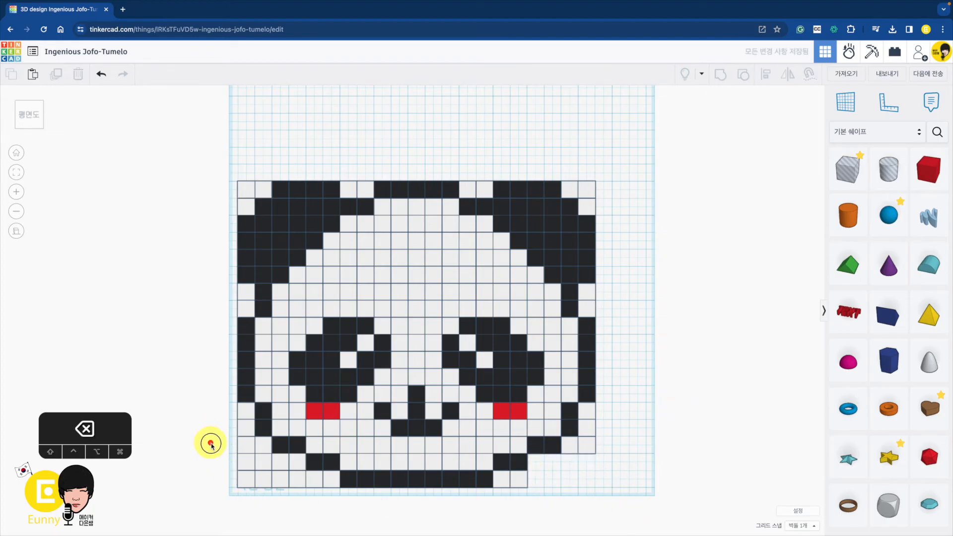
left_click_drag(263, 492, 318, 484)
key("BackSpace")
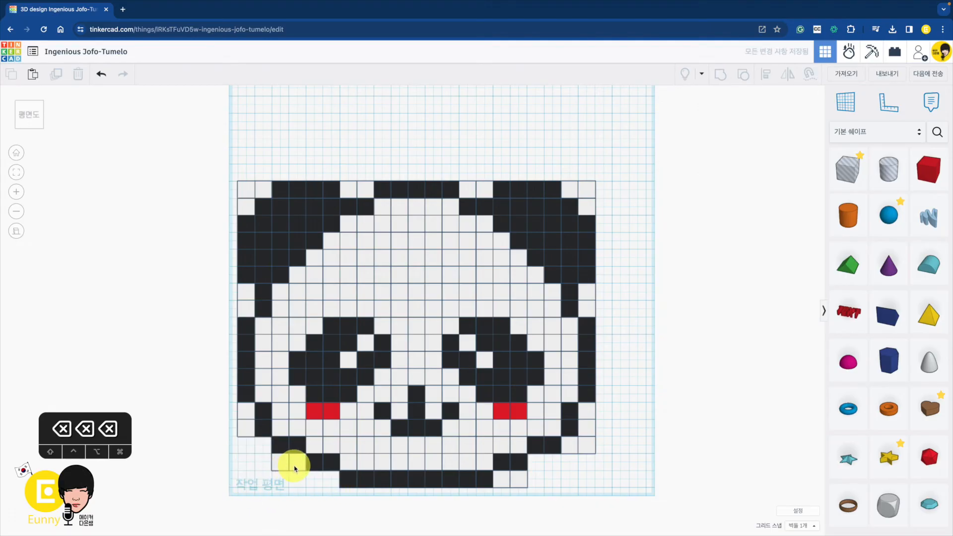
left_click(296, 464)
key("BackSpace")
left_click(281, 464)
key("BackSpace")
Delete the two surplus white boxes beside the lower left cheek and one directly below the left ear
left_click(246, 429)
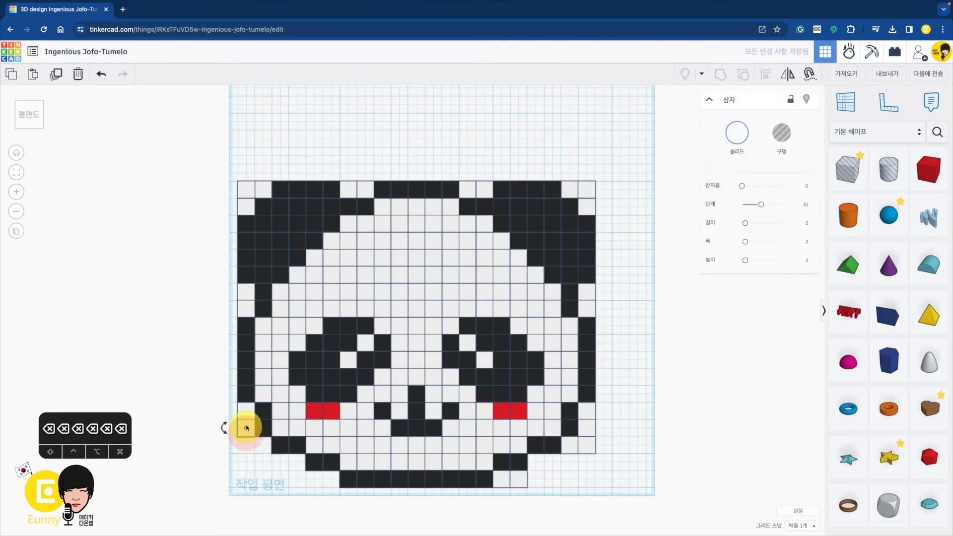
key("BackSpace")
left_click(247, 413)
key("BackSpace")
left_click(245, 306)
left_click(244, 292)
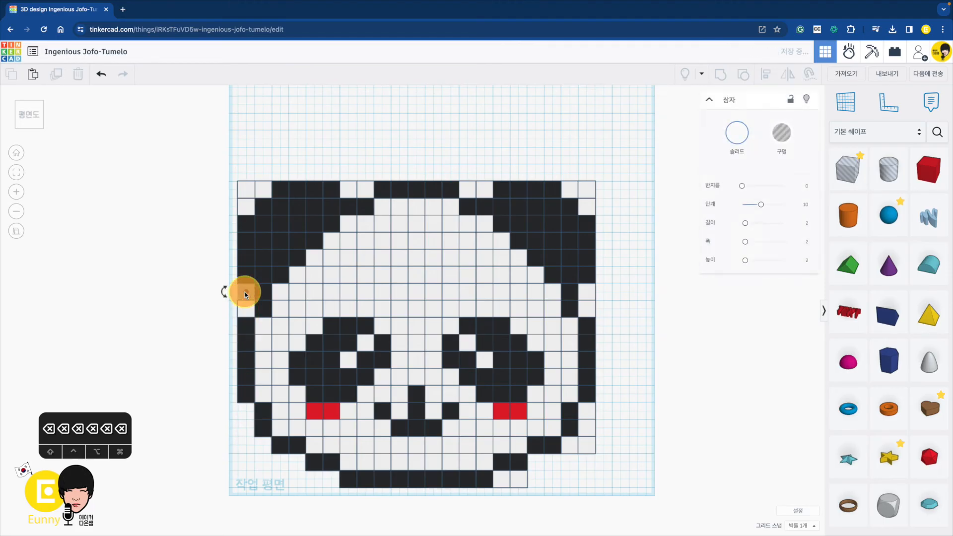
key("BackSpace")
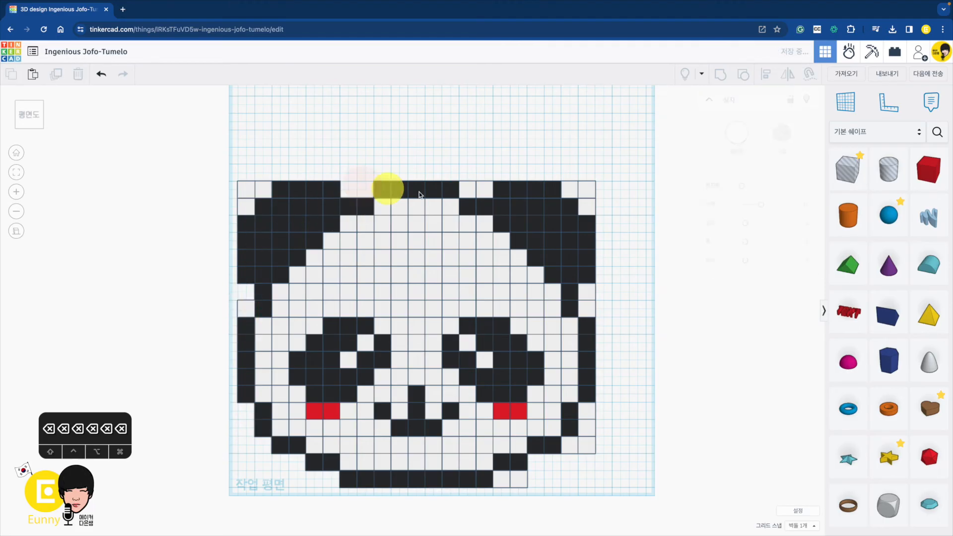
Delete the surplus white boxes in the top row between the head and the ears
left_click(468, 188)
key("BackSpace")
left_click(482, 189)
key("BackSpace")
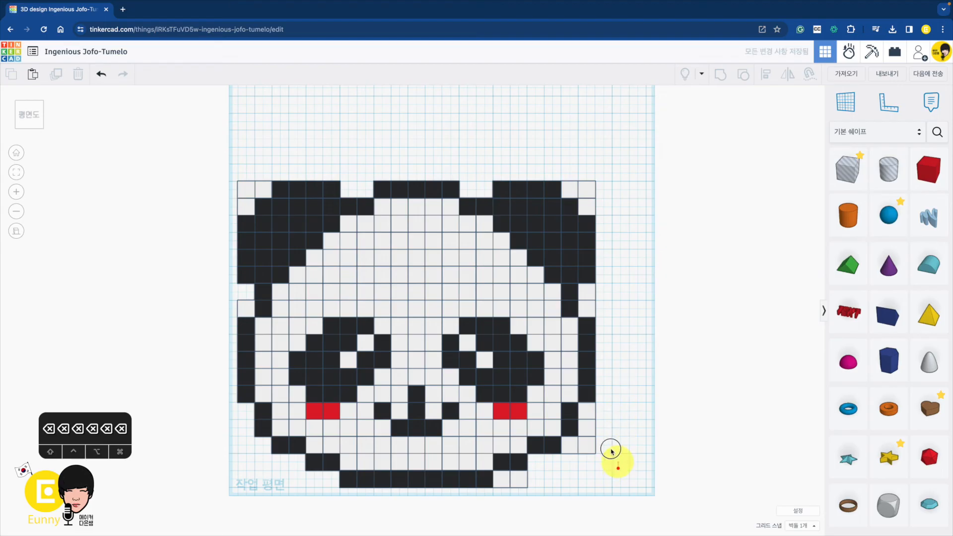
Delete the remaining surplus white boxes outside the face's lower right outline, including the two beside the chin
left_click_drag(618, 468, 587, 412)
key("BackSpace")
left_click(570, 448)
key("BackSpace")
left_click(518, 482)
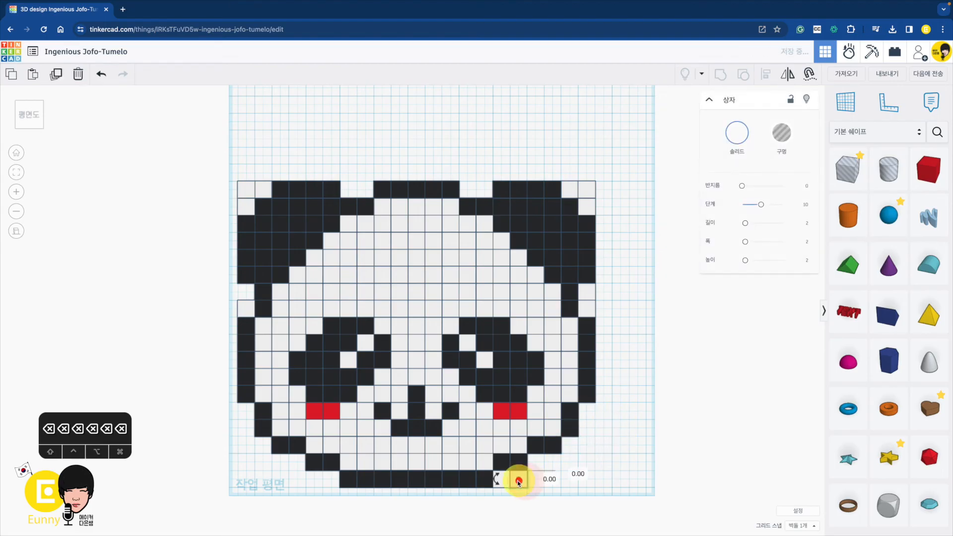
key("BackSpace")
left_click(502, 479)
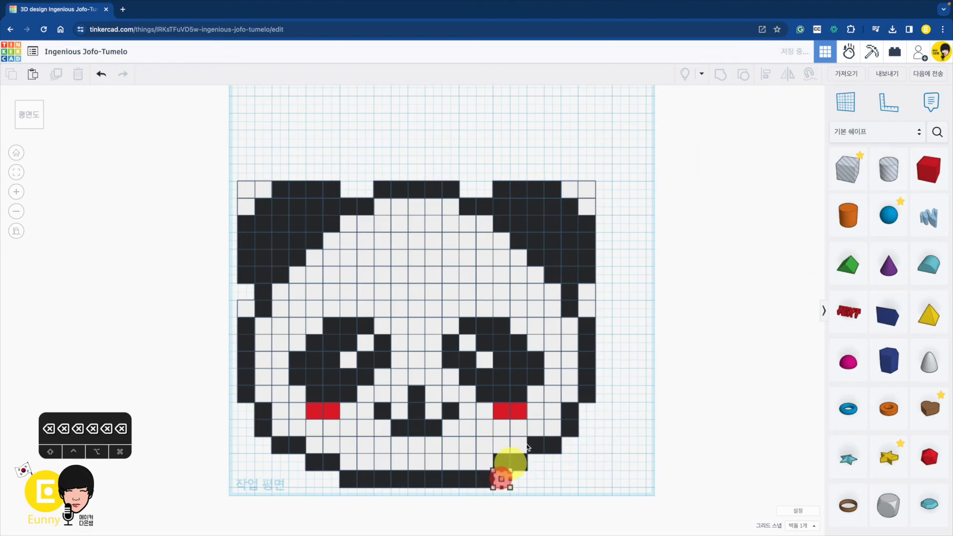
Delete the surplus white boxes below the right ear and at that ear's outer top corner
left_click(588, 295)
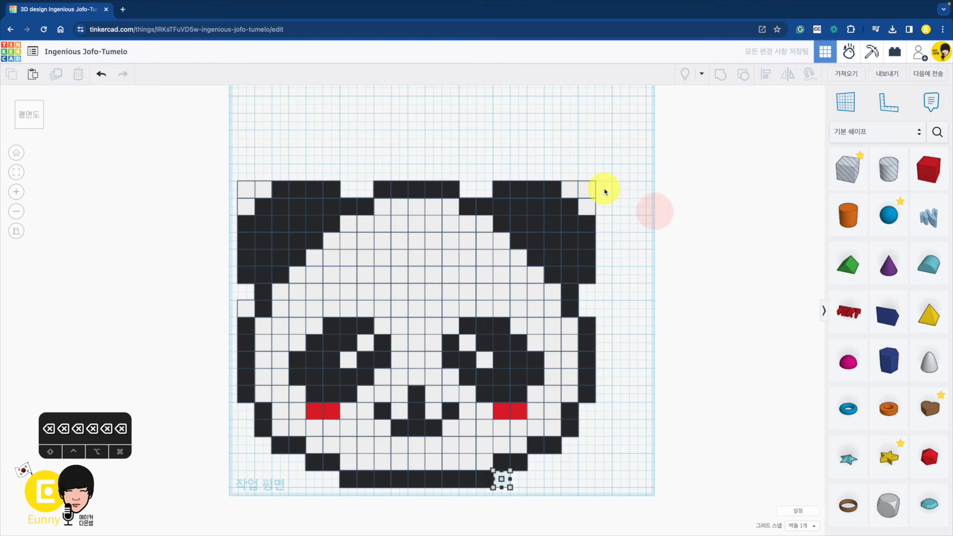
left_click(590, 189)
key("BackSpace")
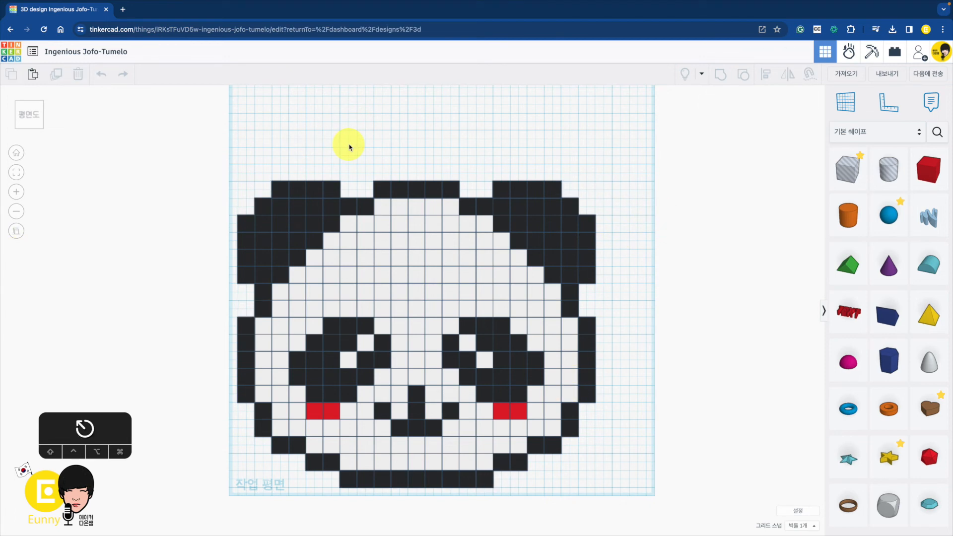
Check the number of selected shapes for the whole panda, the right ear's top row and the upper right section
left_click_drag(172, 147, 643, 534)
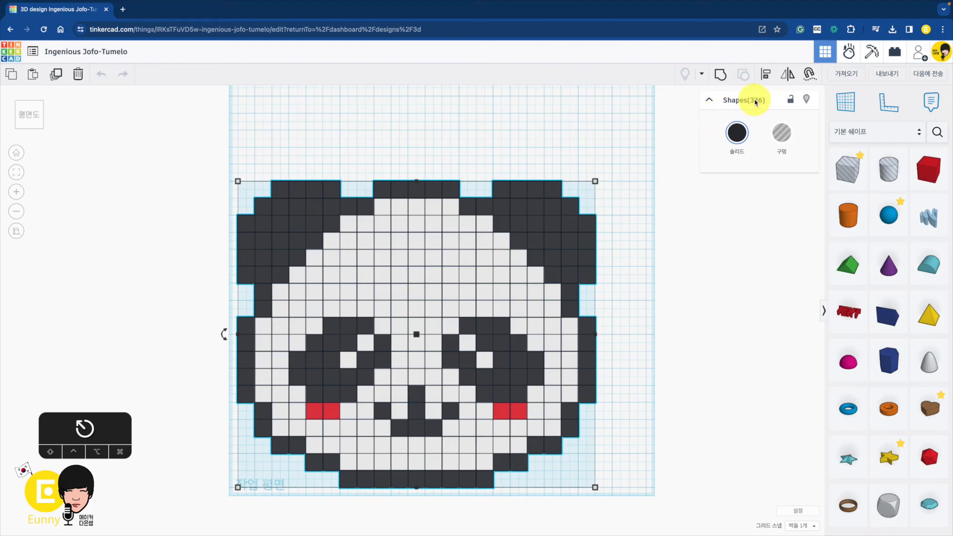
left_click(652, 237)
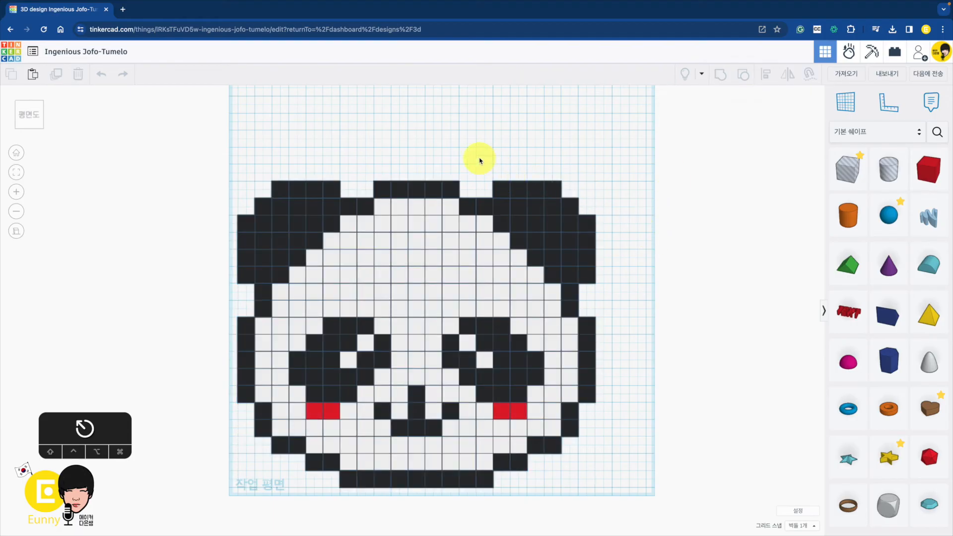
left_click_drag(480, 159, 571, 190)
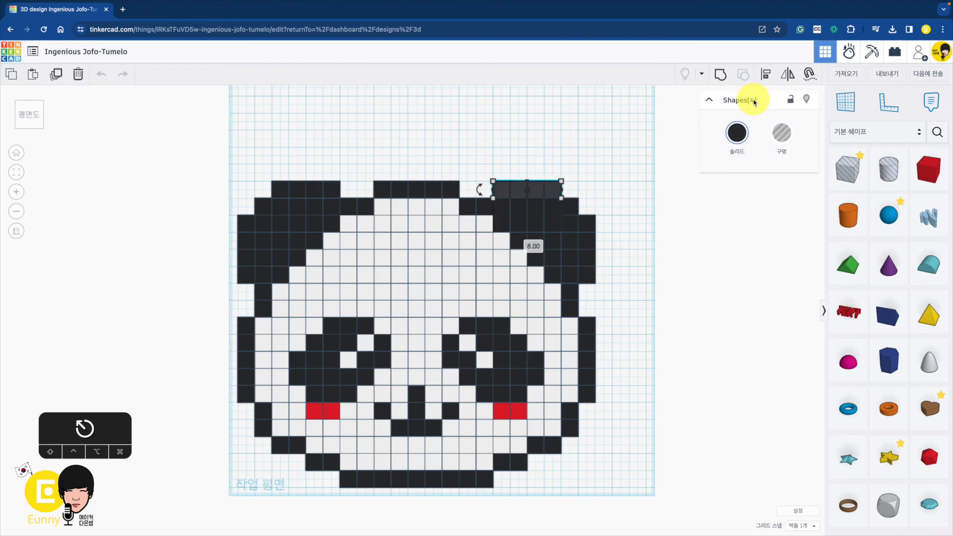
left_click_drag(439, 108, 677, 319)
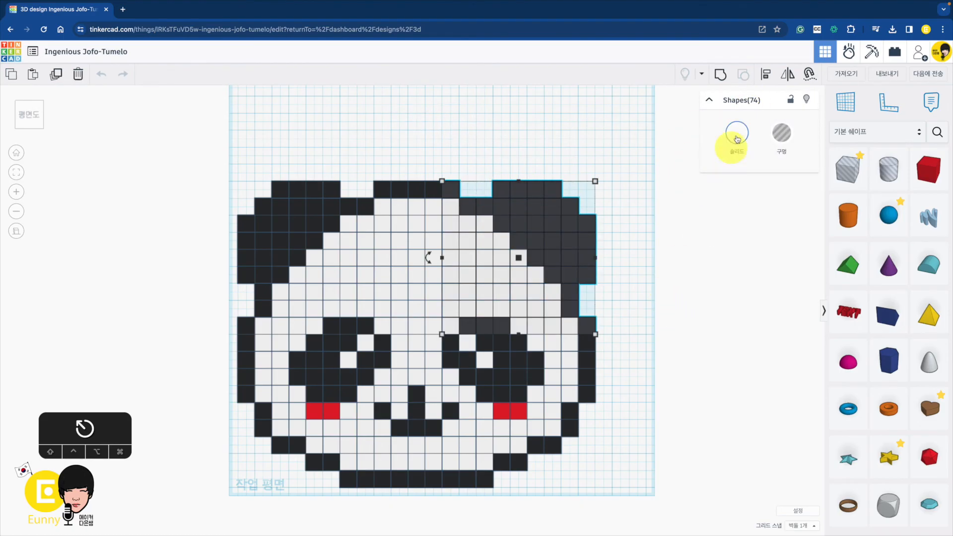
left_click_drag(187, 138, 632, 513)
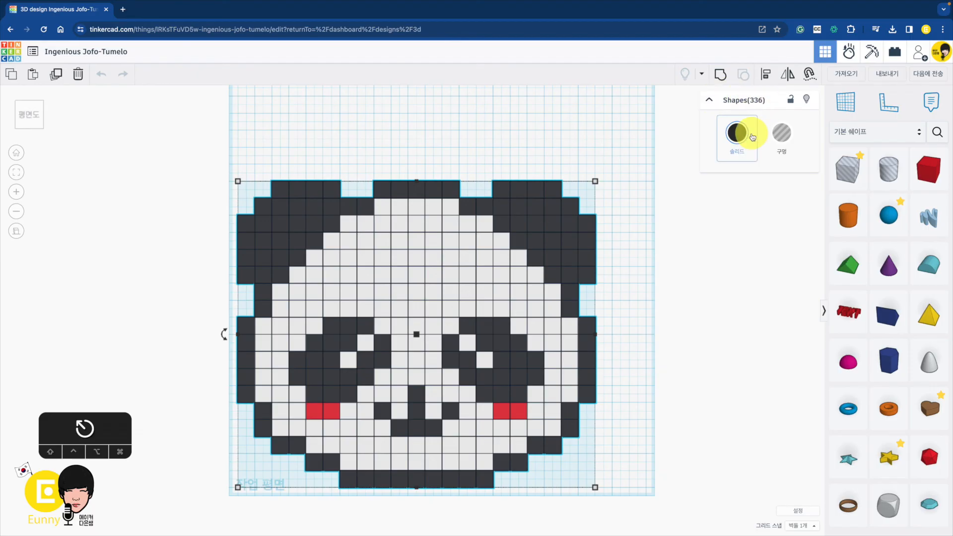
left_click(671, 344)
Group all the panda's boxes into one shape and set its solid color to Multicolor
right_click_drag(669, 340, 665, 287)
left_click_drag(186, 194, 678, 500)
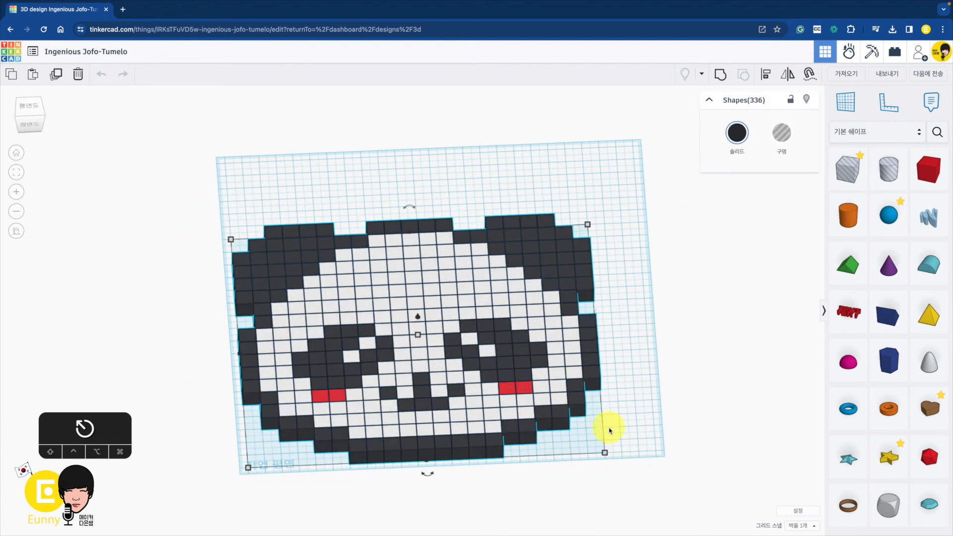
left_click(718, 73)
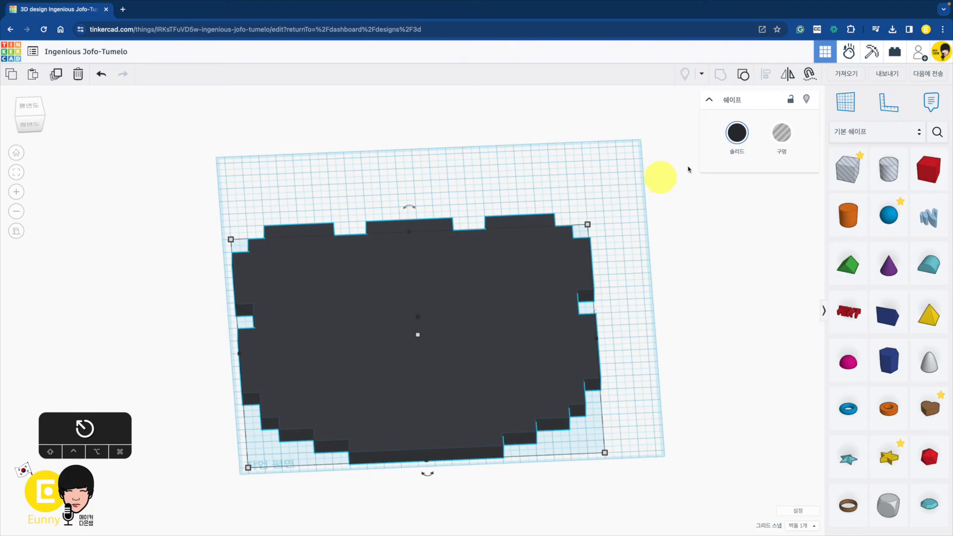
left_click(737, 133)
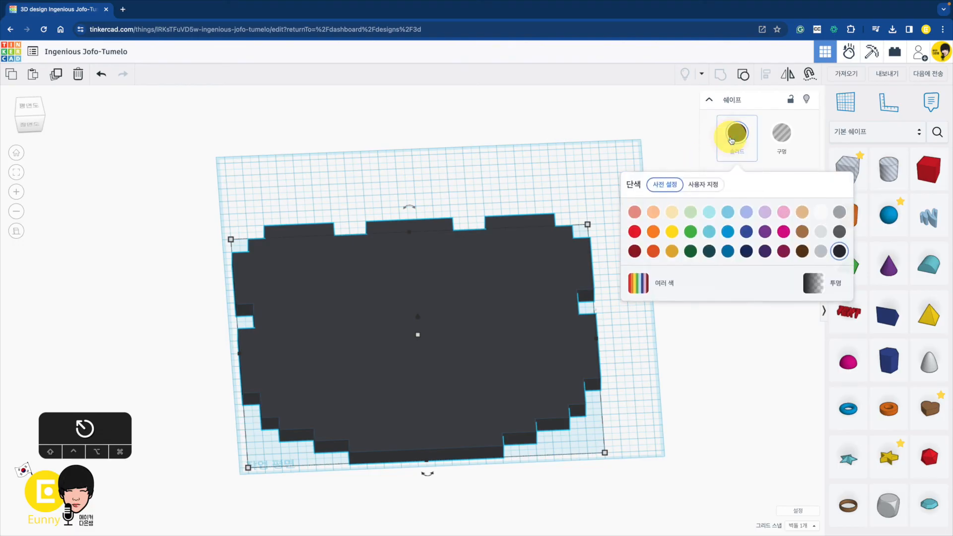
left_click(673, 289)
left_click(717, 362)
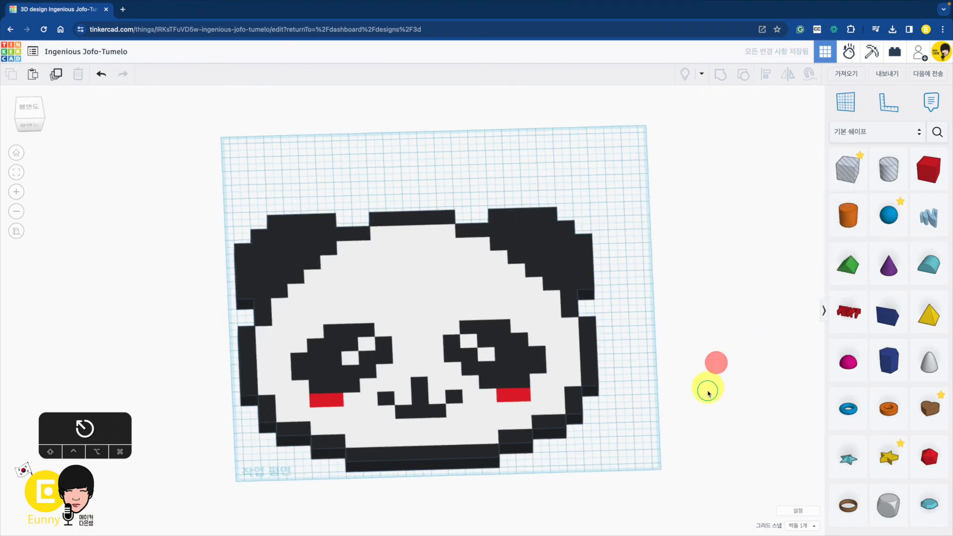
Examine the grouped multicolor panda from several viewing angles
right_click_drag(636, 379, 571, 374)
left_click(537, 362)
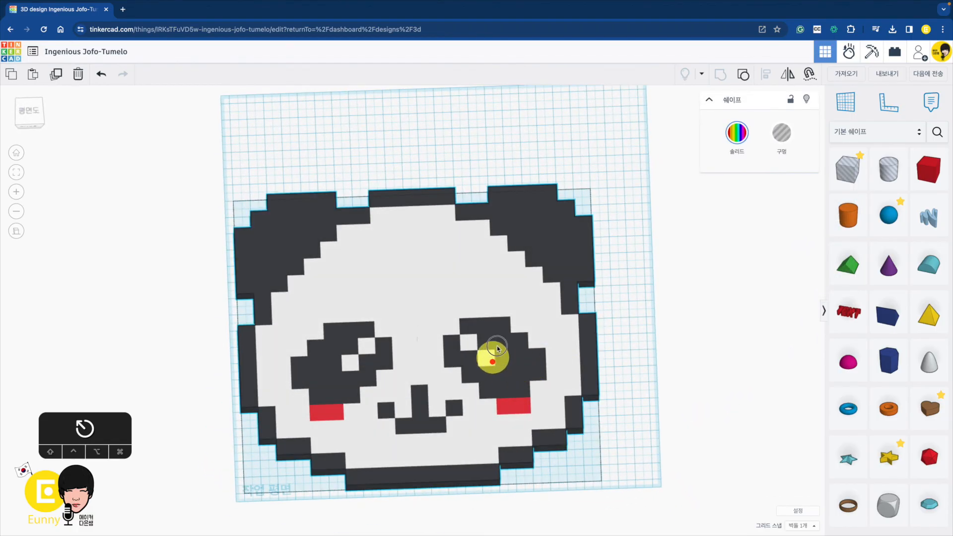
right_click_drag(493, 353, 518, 367)
left_click_drag(518, 367, 495, 365)
right_click_drag(660, 314, 664, 279)
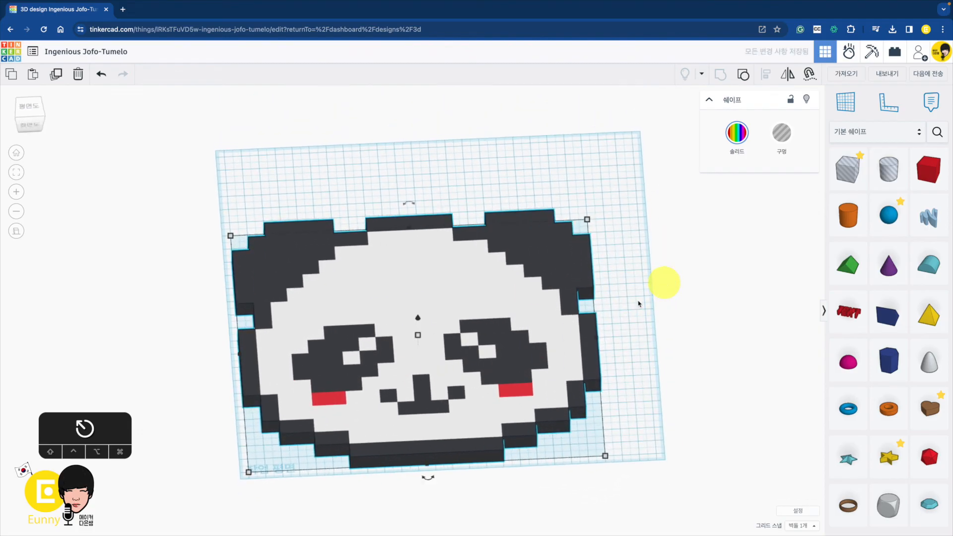
left_click(656, 329)
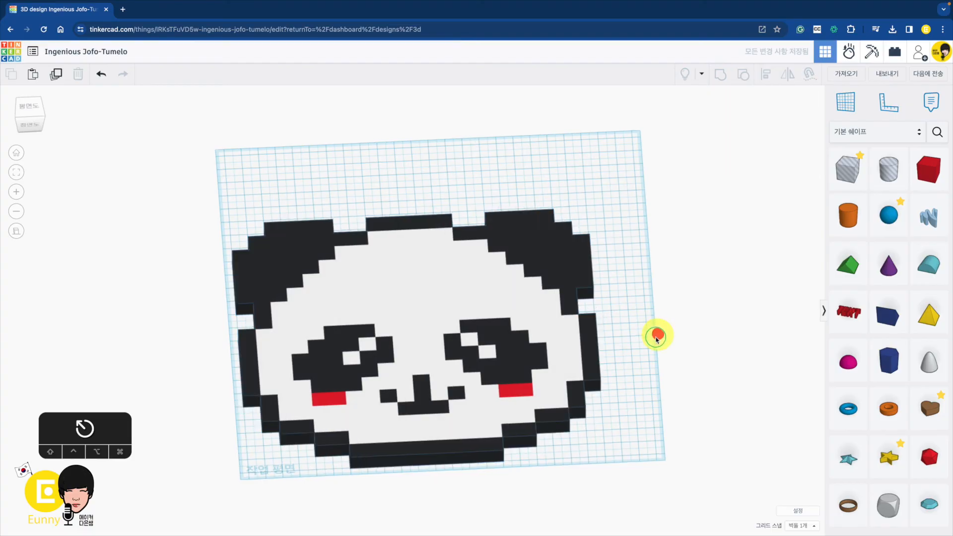
right_click_drag(655, 334, 648, 359)
left_click(524, 366)
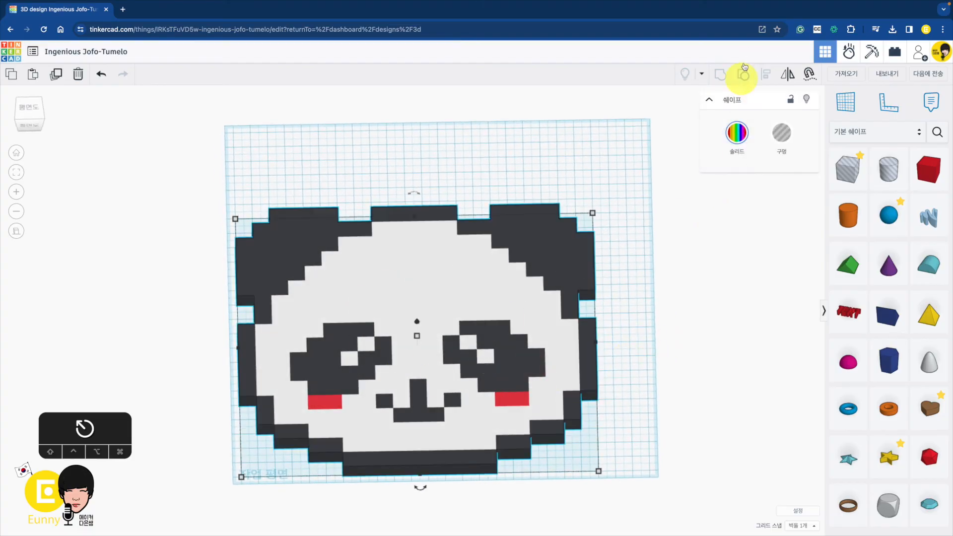